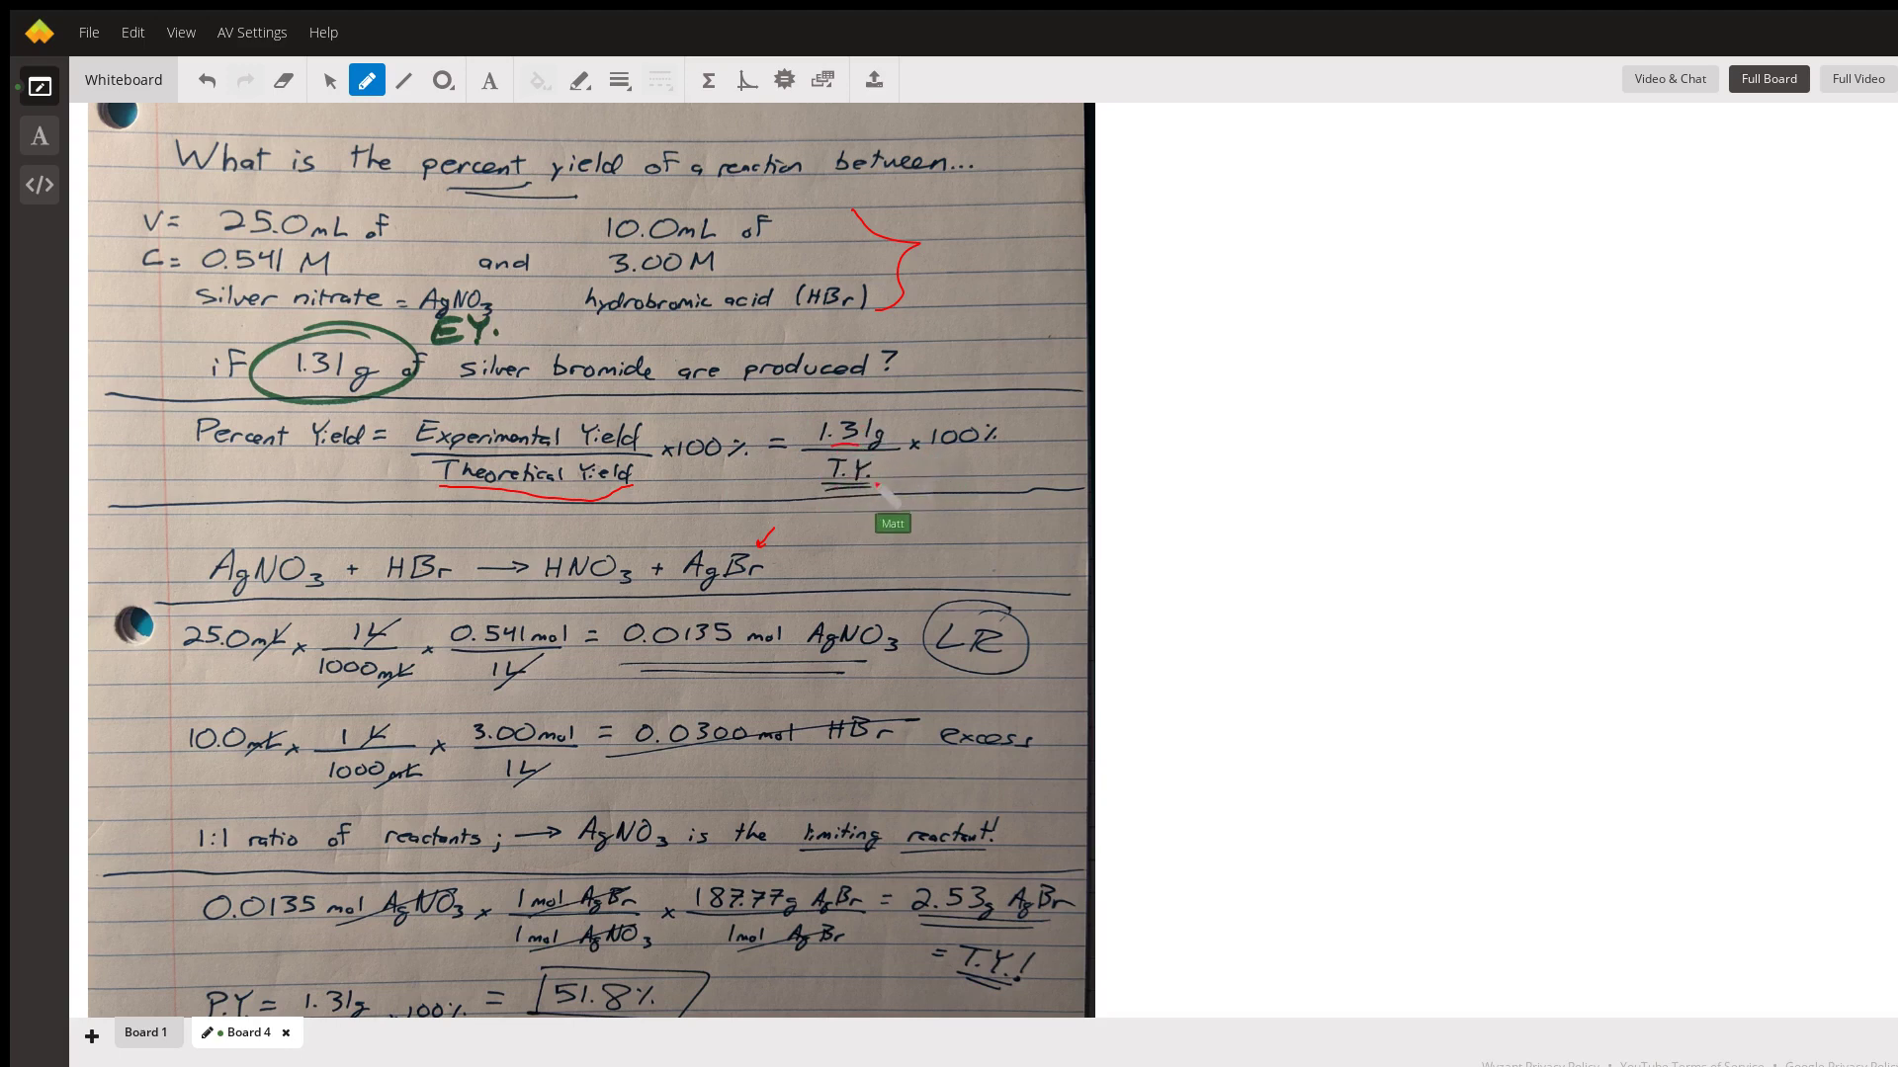
# Circle T.Y. in red, add red plus charges above Ag and H, and a blue minus above NO3
pyautogui.moveTo(877, 485); pyautogui.dragTo(881, 459)
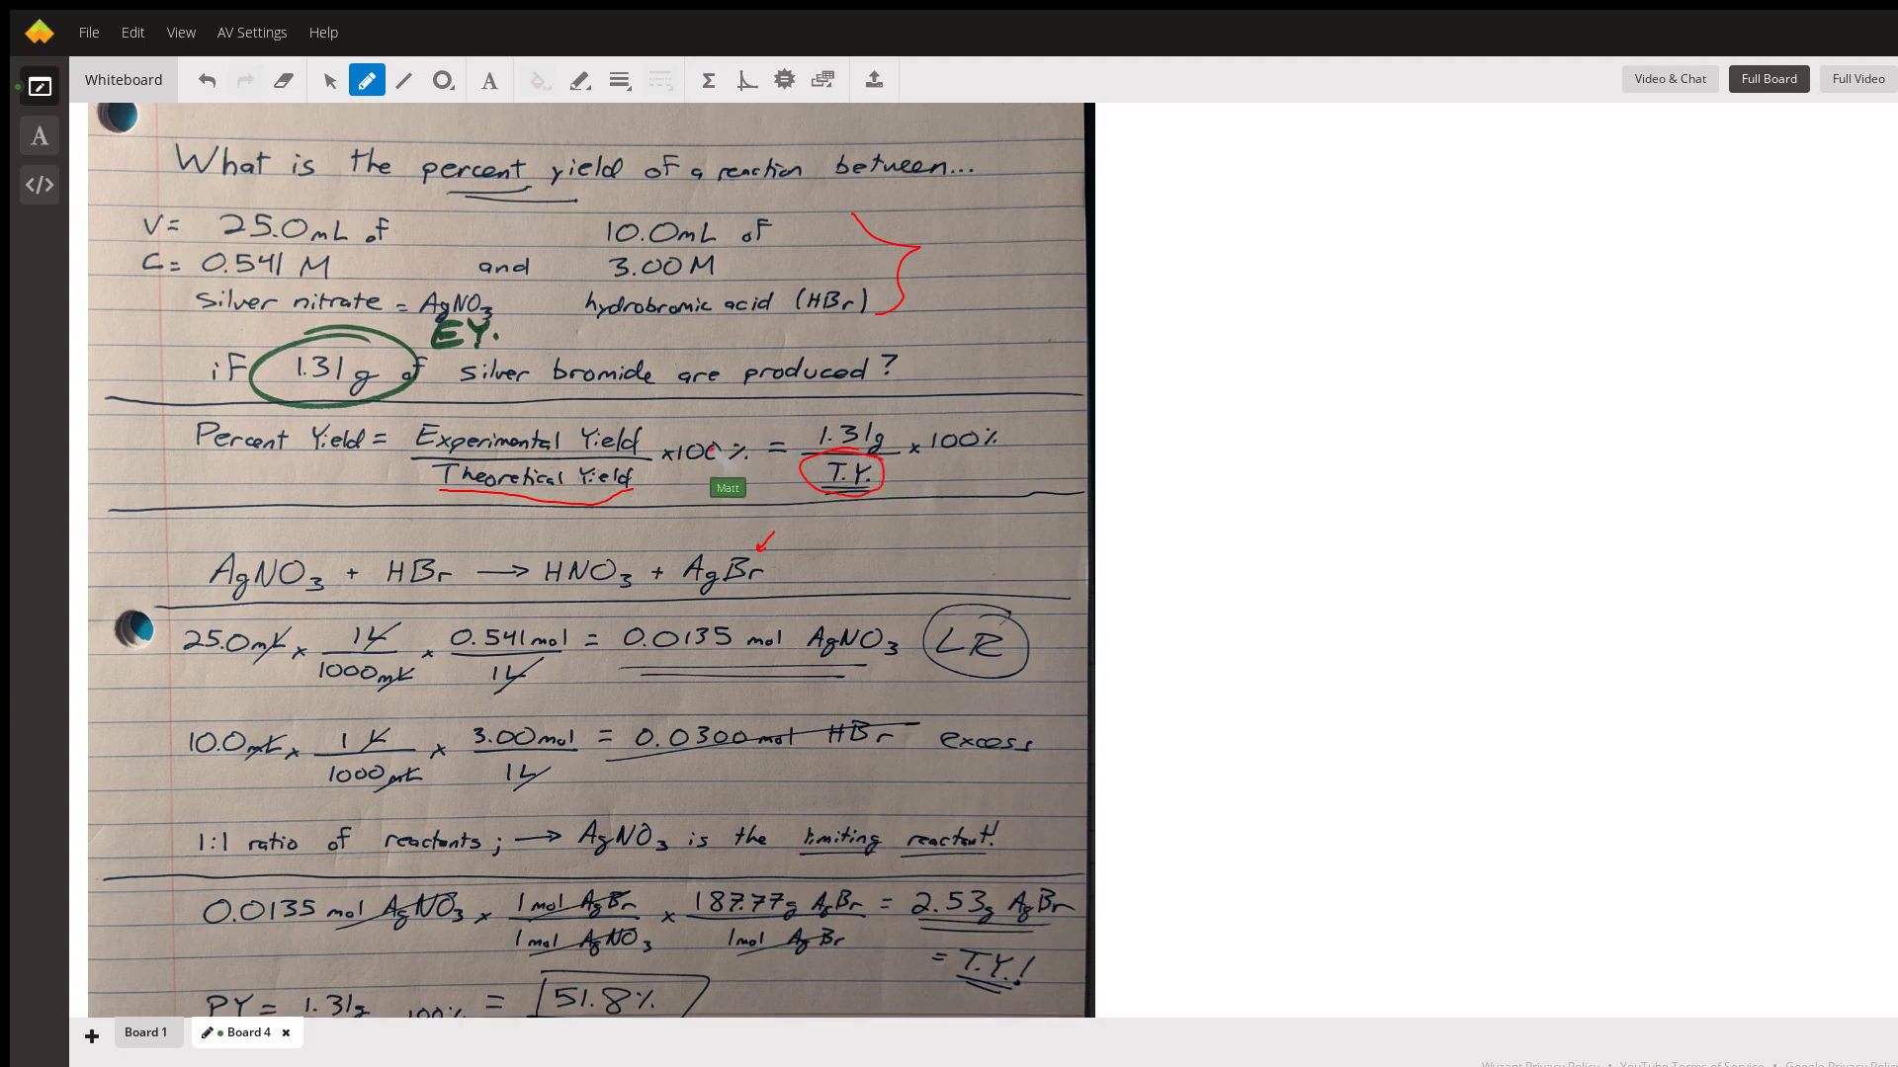
pyautogui.scroll(-4, 708, 484)
pyautogui.scroll(3, 699, 464)
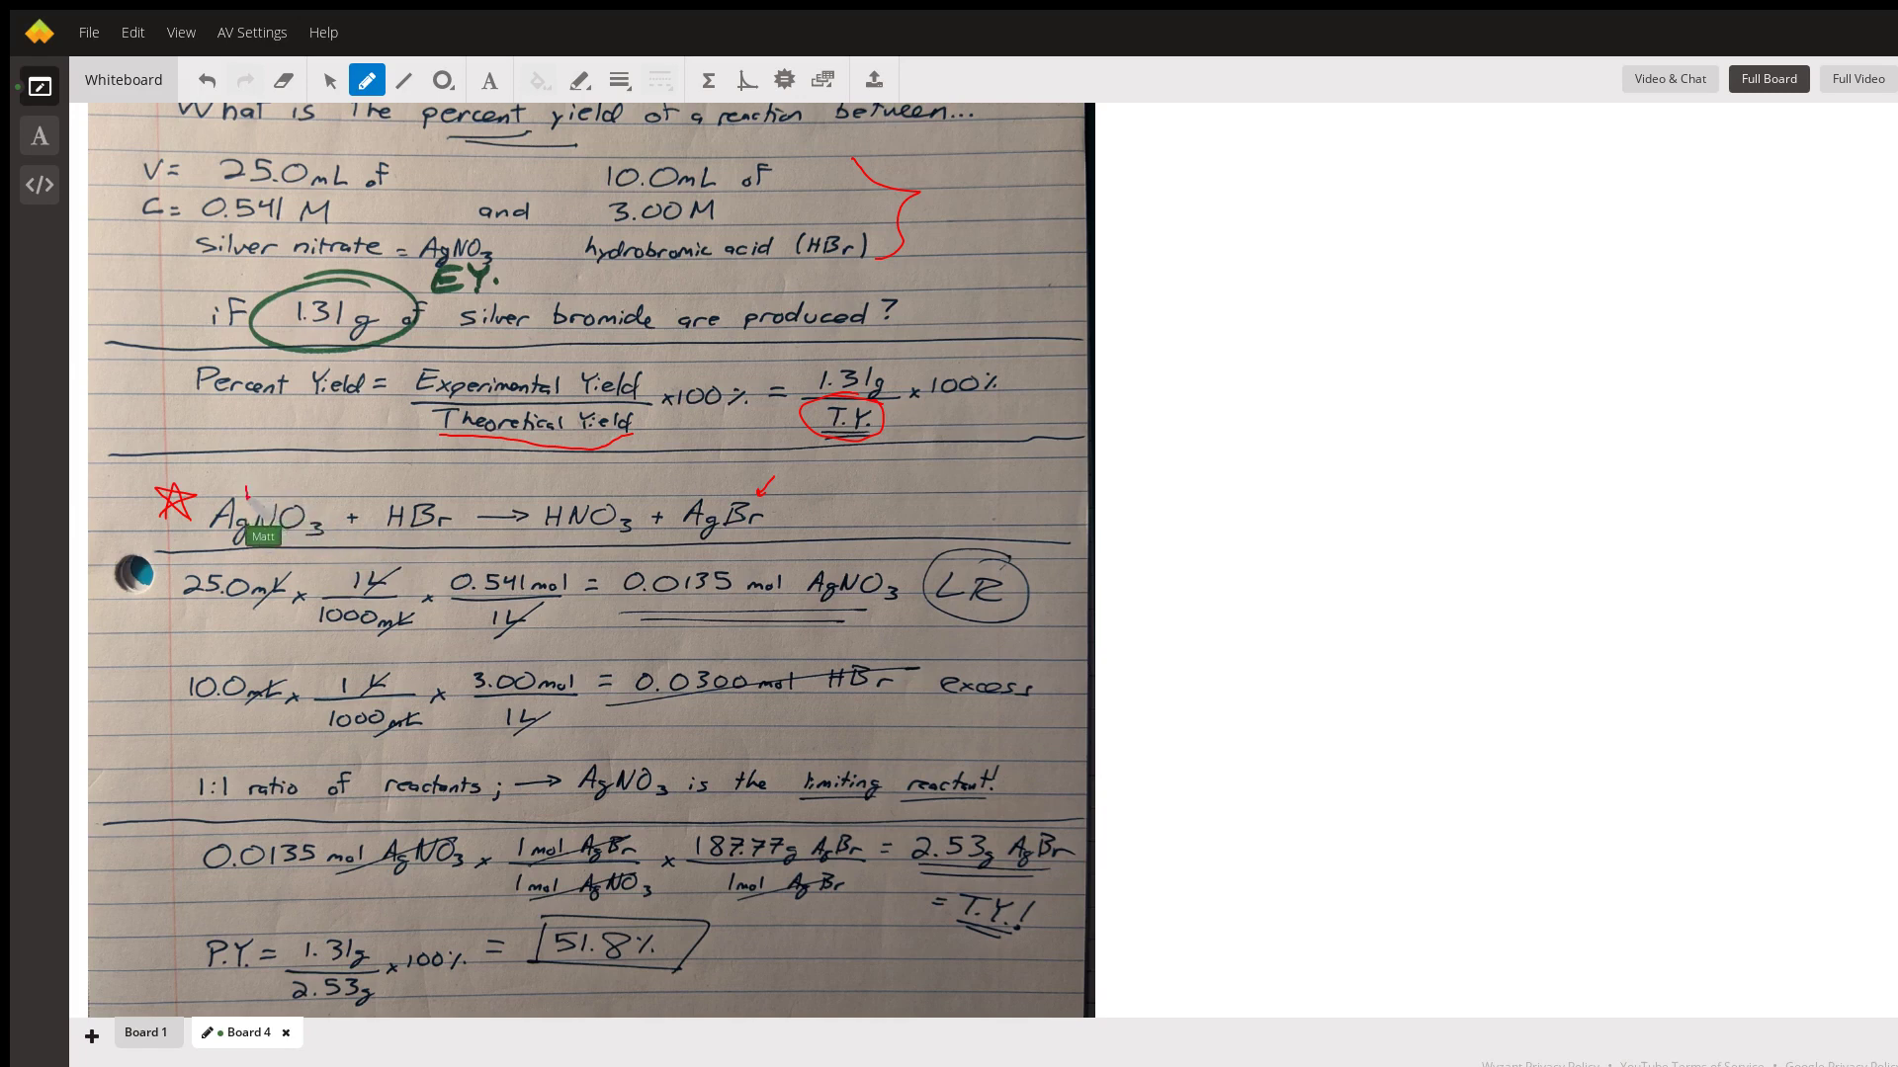
pyautogui.moveTo(241, 490); pyautogui.dragTo(250, 490)
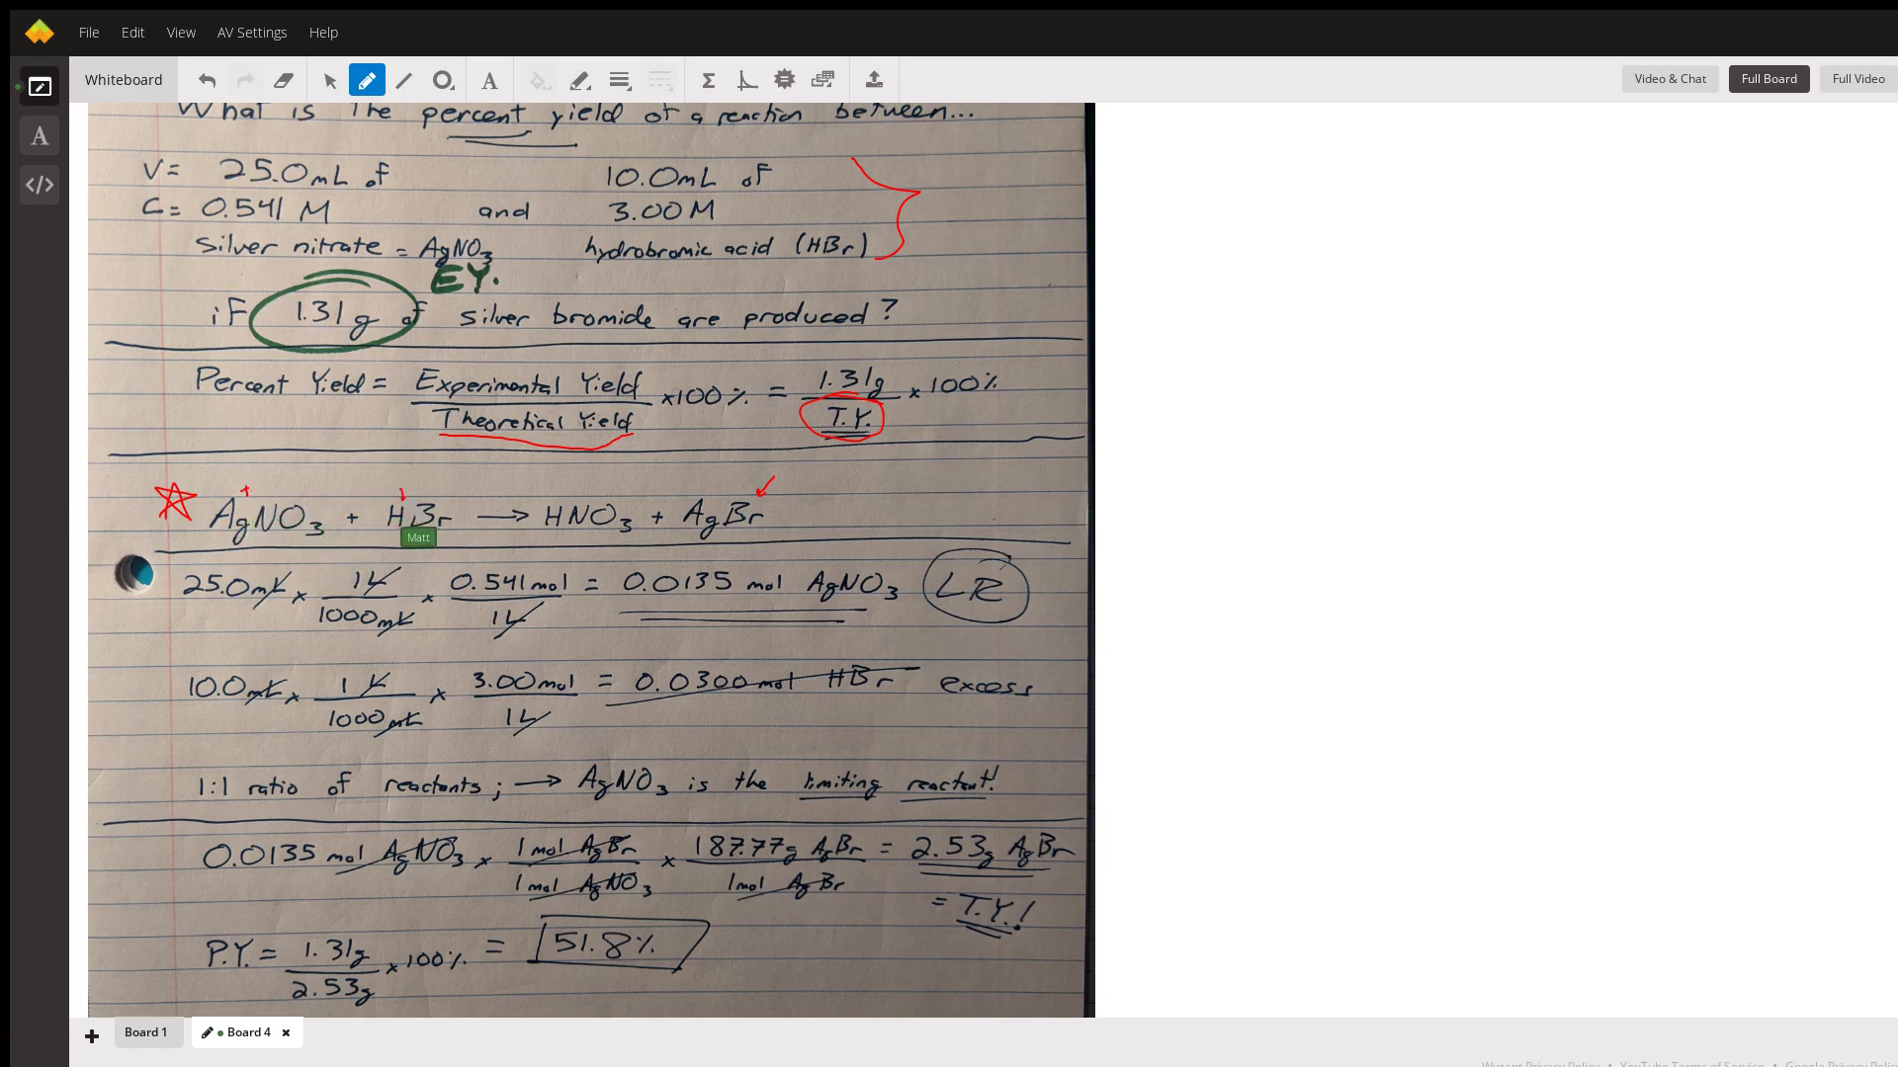
pyautogui.moveTo(398, 491); pyautogui.dragTo(406, 491)
pyautogui.moveTo(301, 494); pyautogui.dragTo(313, 491)
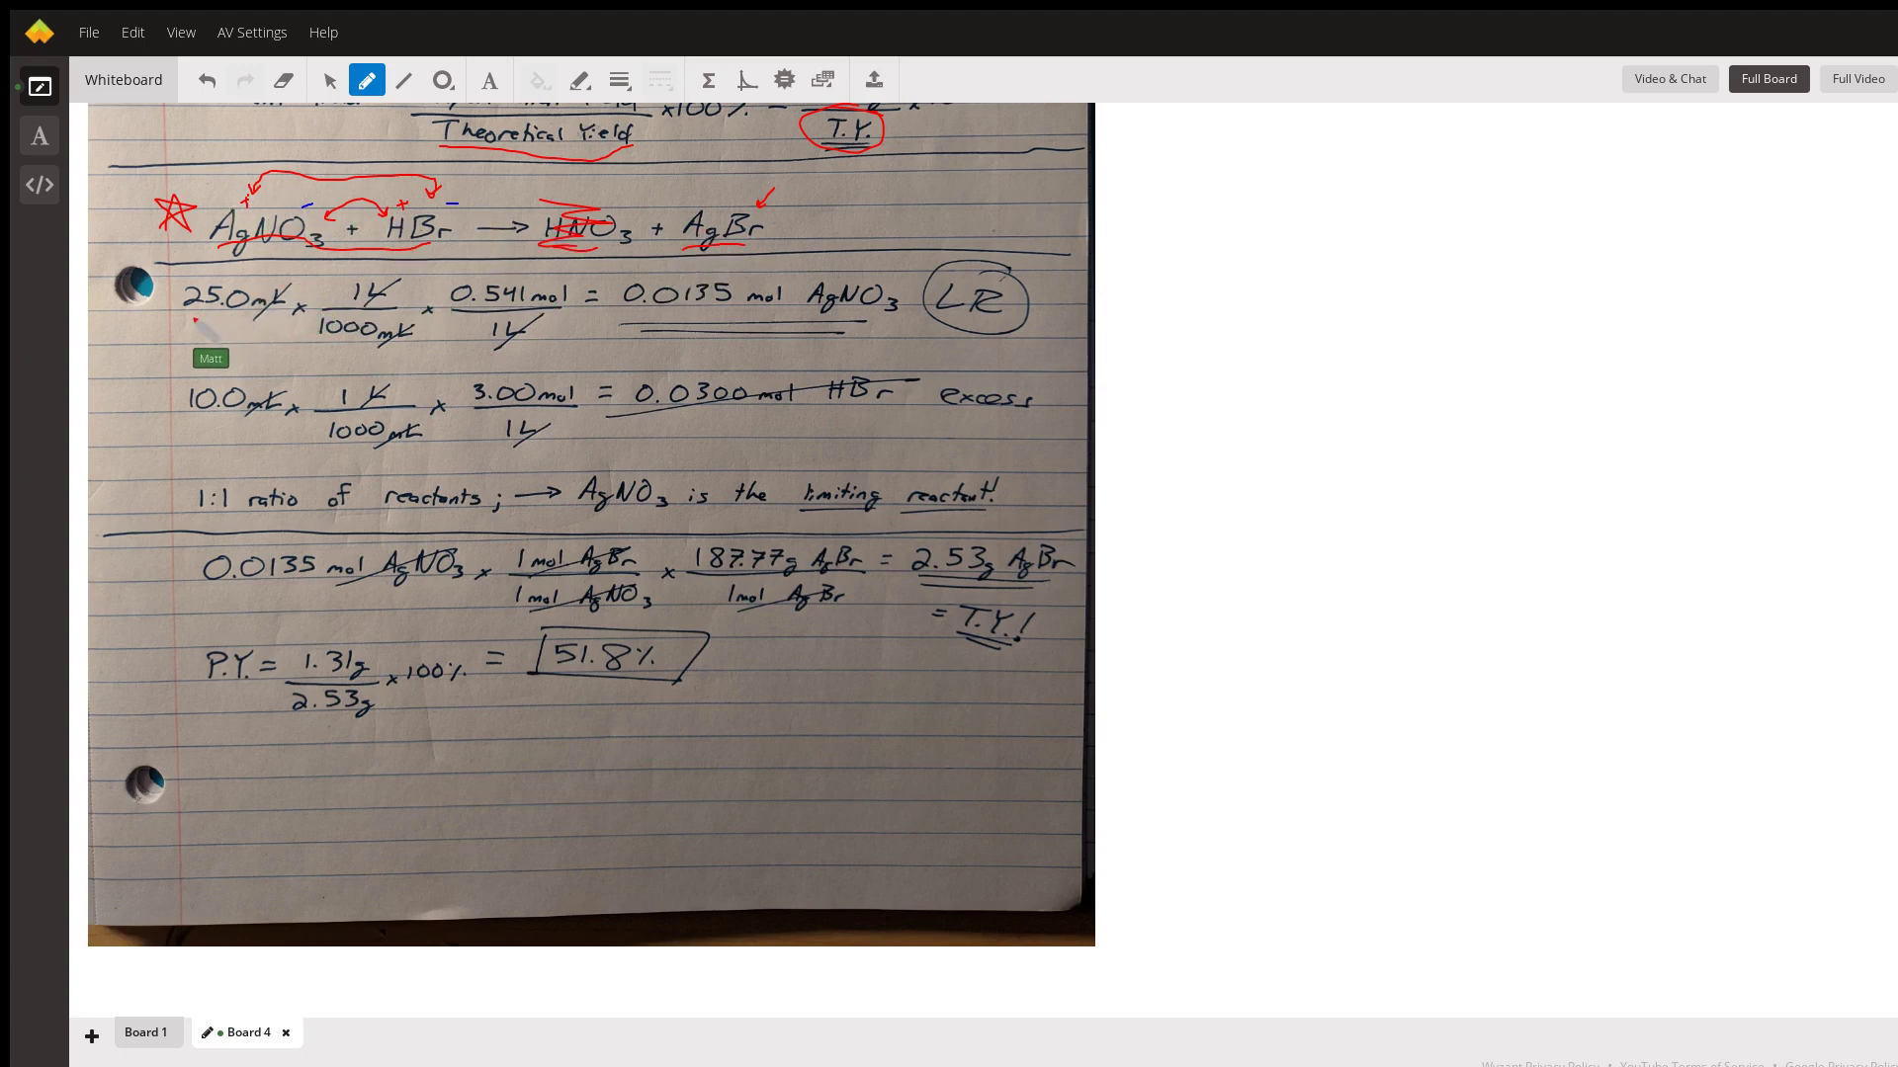
# Underline 25.0 mL and the 1 L denominator in red
pyautogui.moveTo(280, 318); pyautogui.dragTo(191, 317)
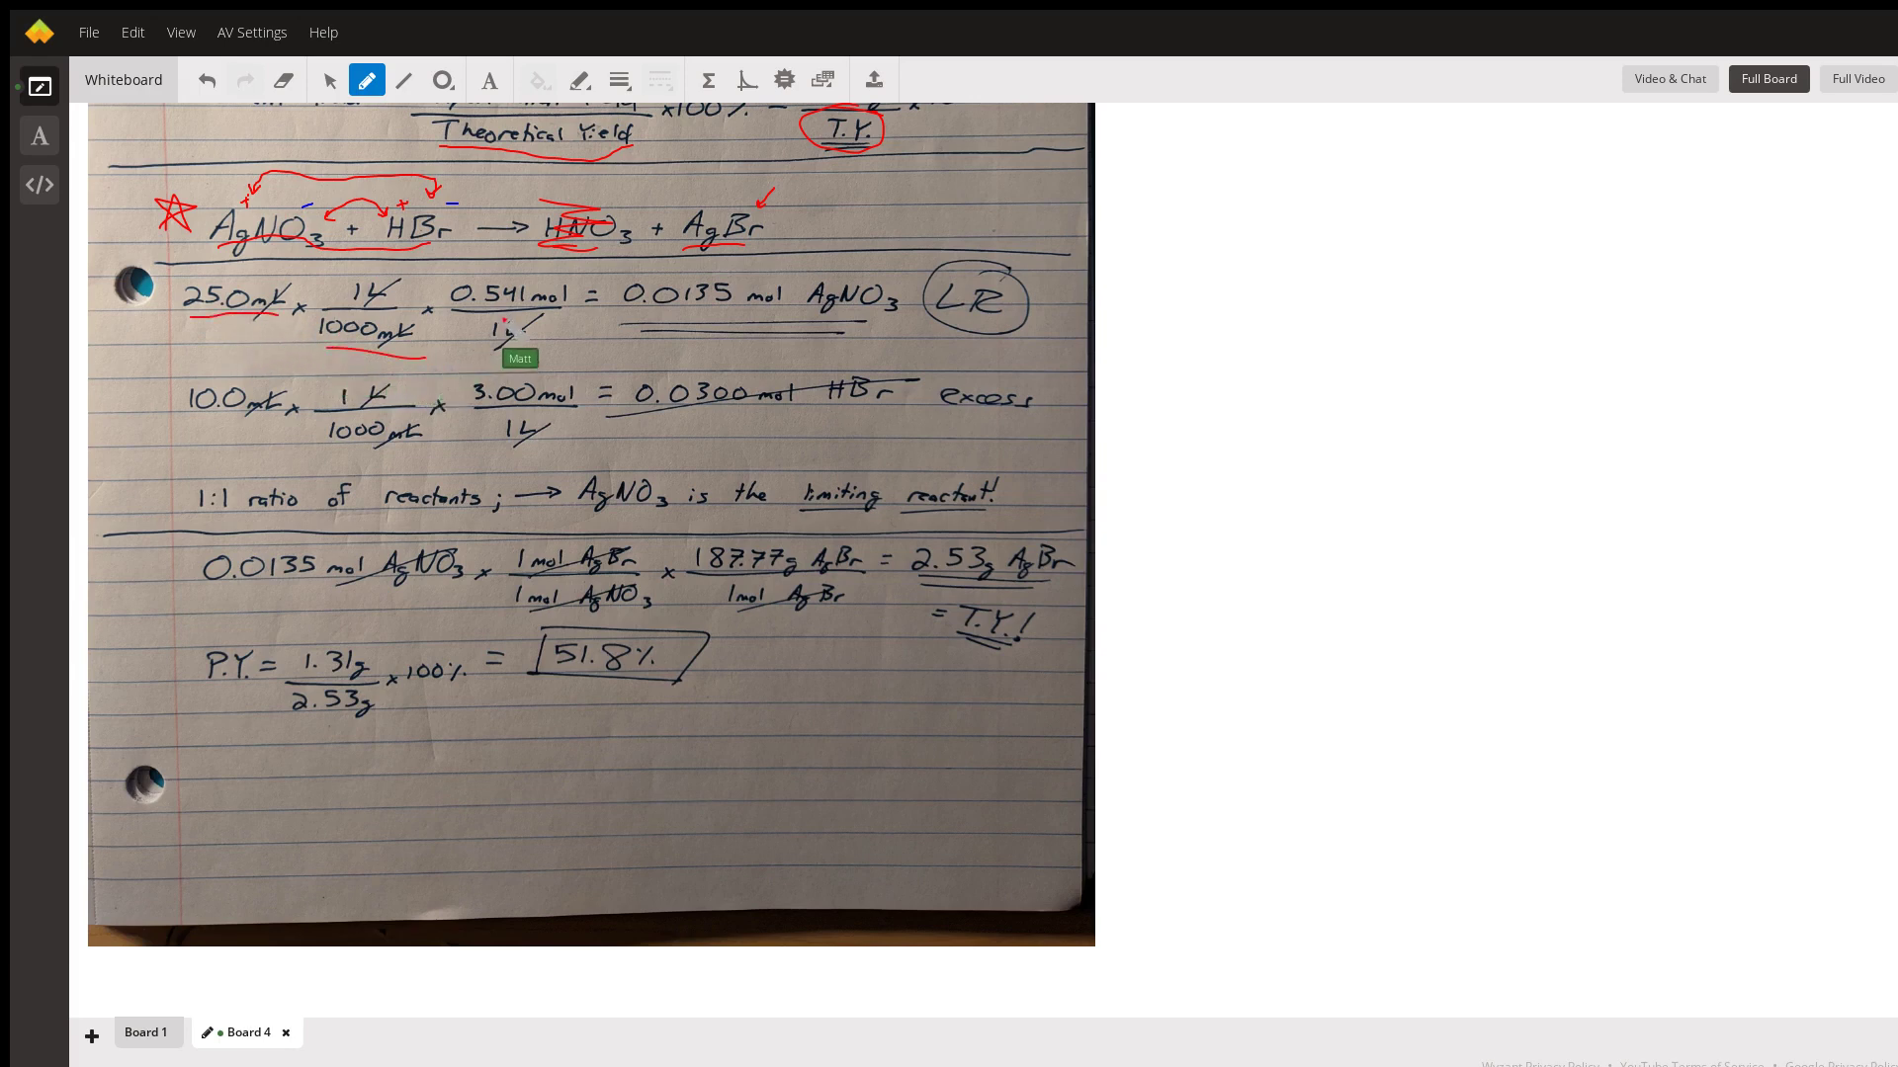
pyautogui.click(486, 317)
pyautogui.moveTo(575, 344); pyautogui.dragTo(492, 346)
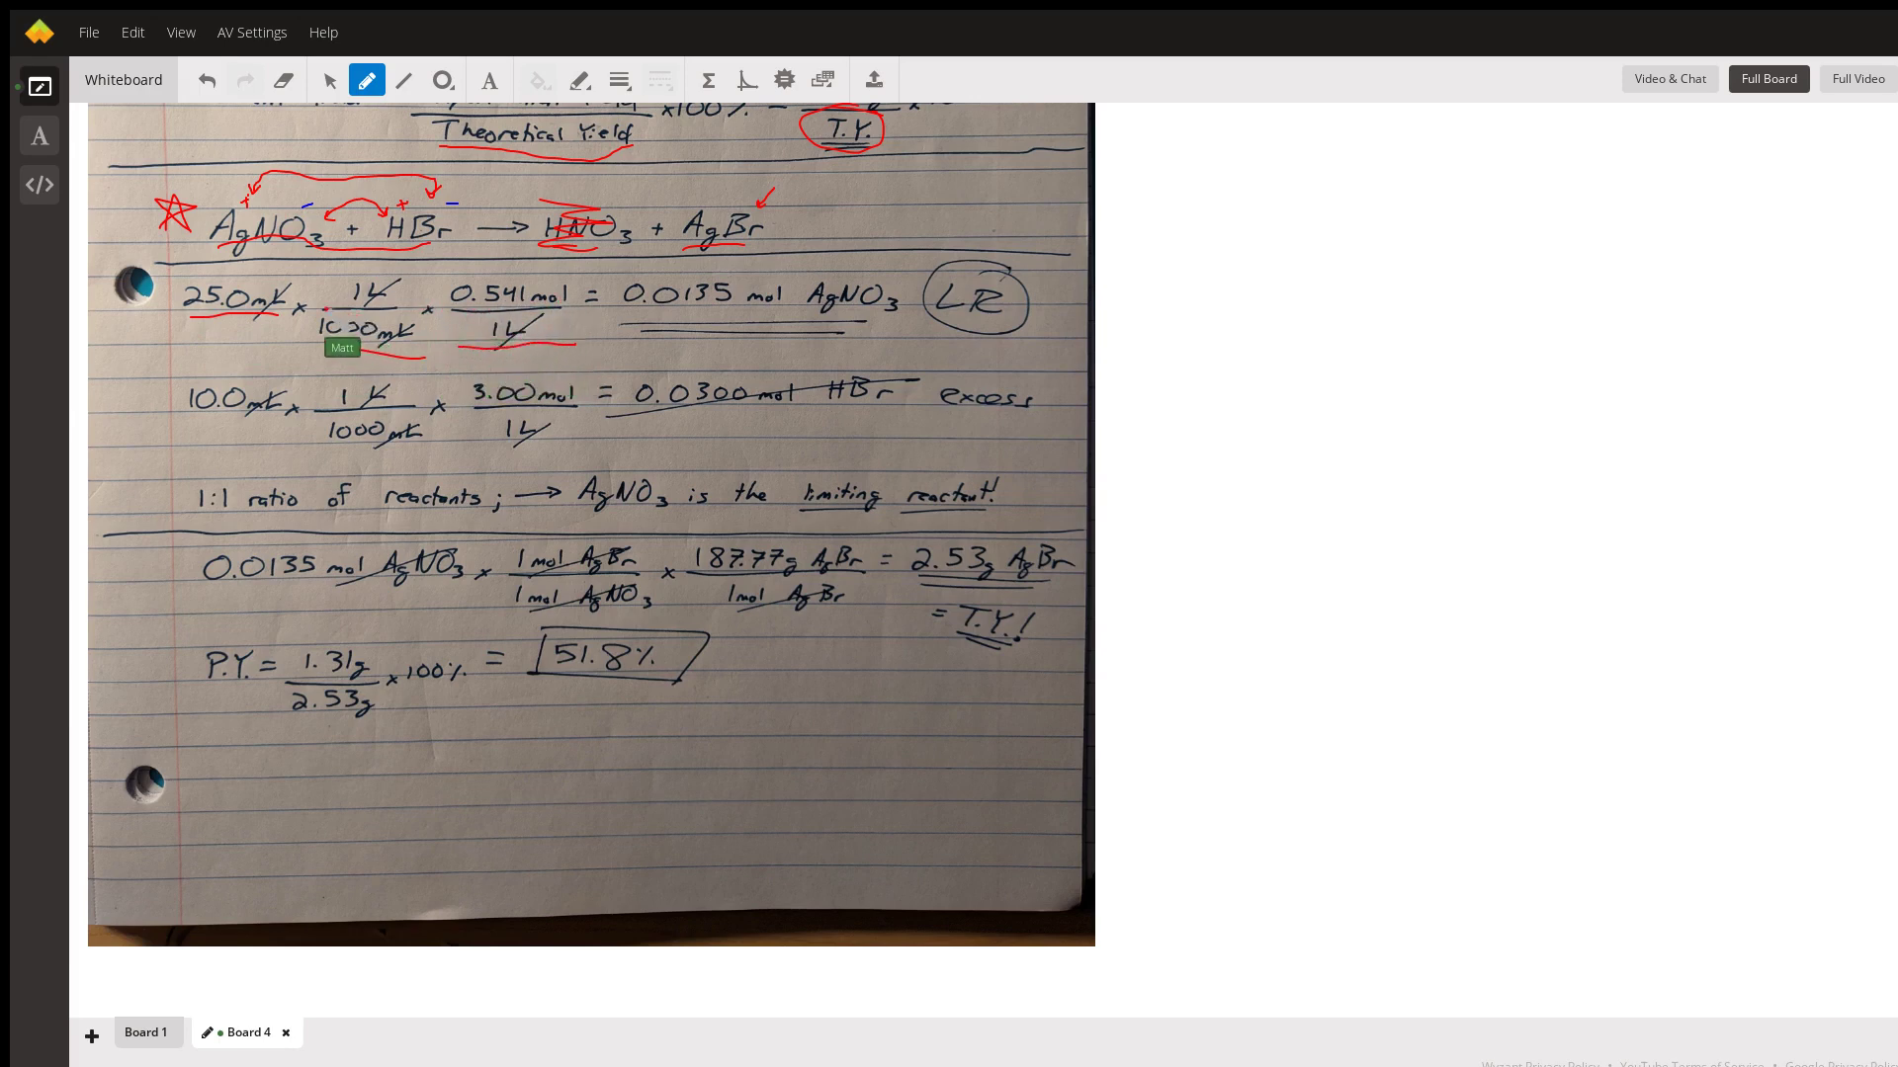
pyautogui.click(553, 326)
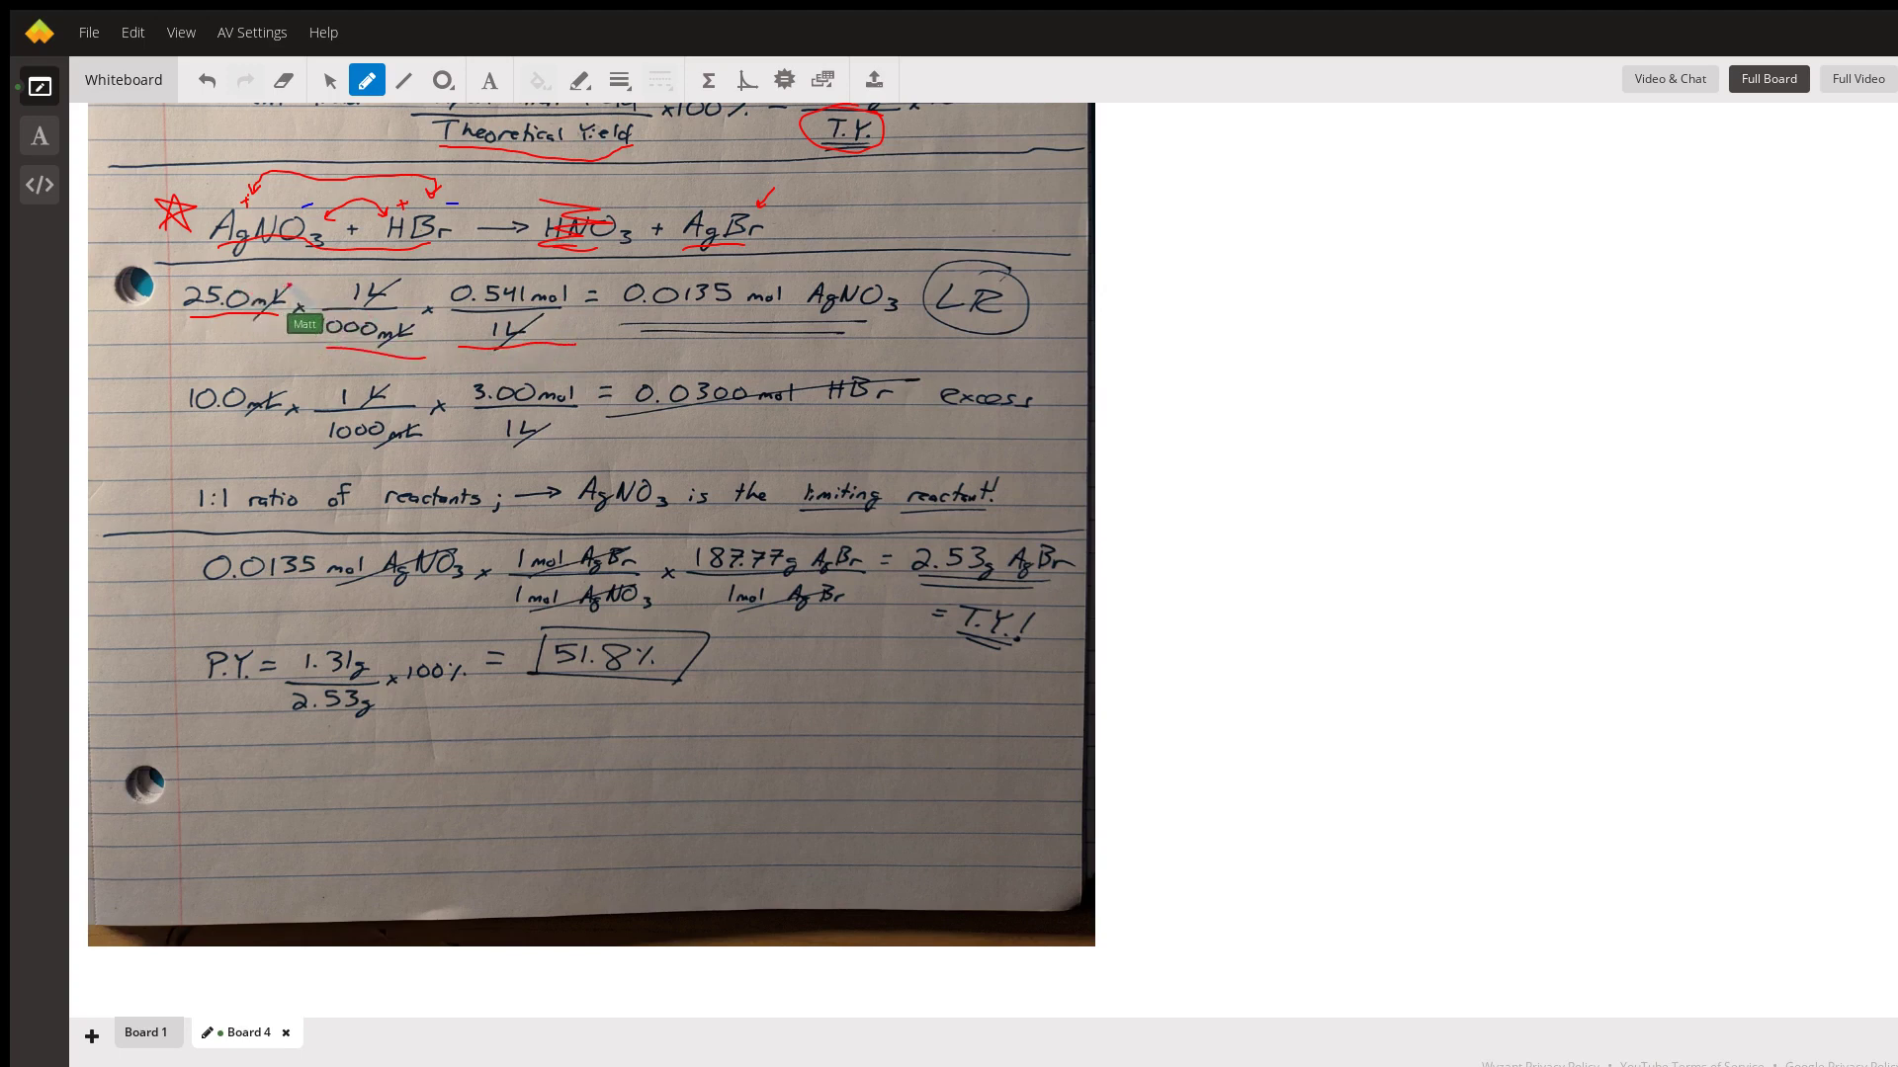
# Slash out the mL and L units and double-underline 0.0135 mol AgNO3 in red
pyautogui.moveTo(288, 284); pyautogui.dragTo(261, 314)
pyautogui.moveTo(408, 319); pyautogui.dragTo(380, 341)
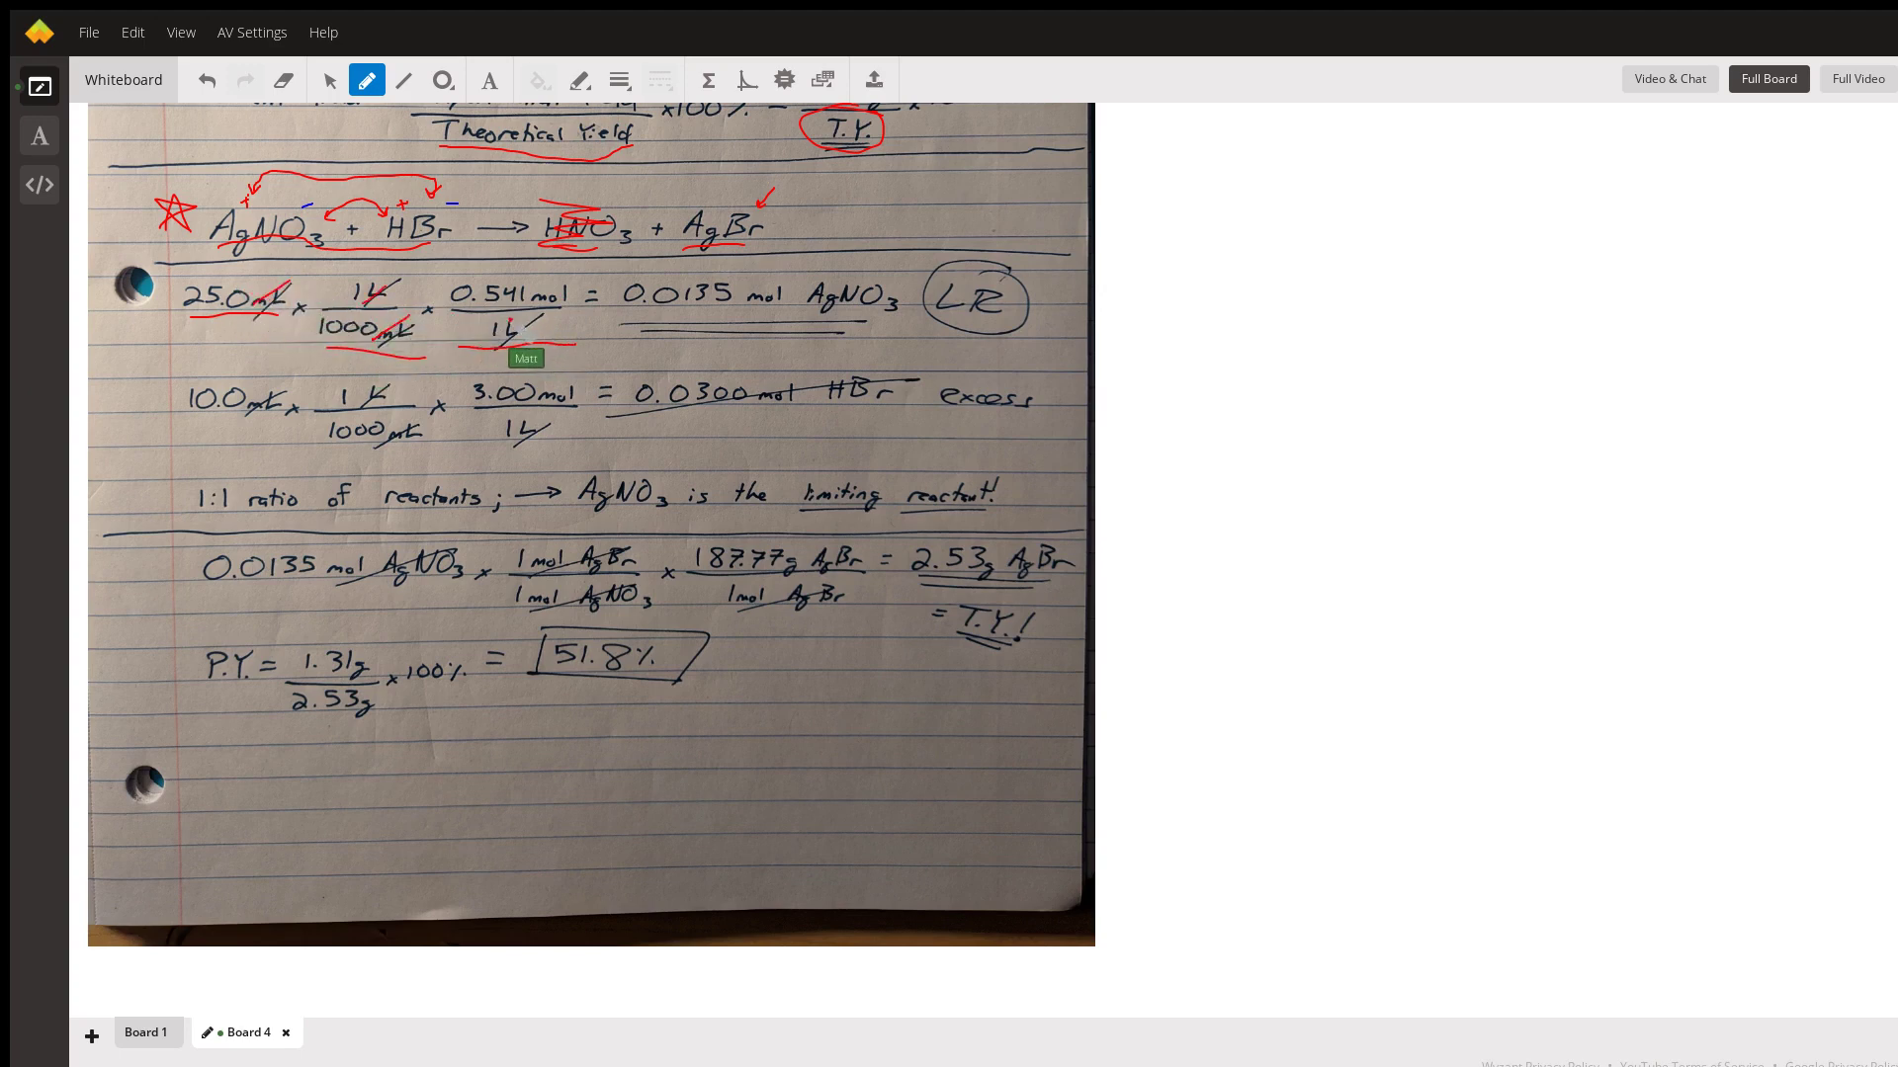
pyautogui.moveTo(628, 322); pyautogui.dragTo(808, 314)
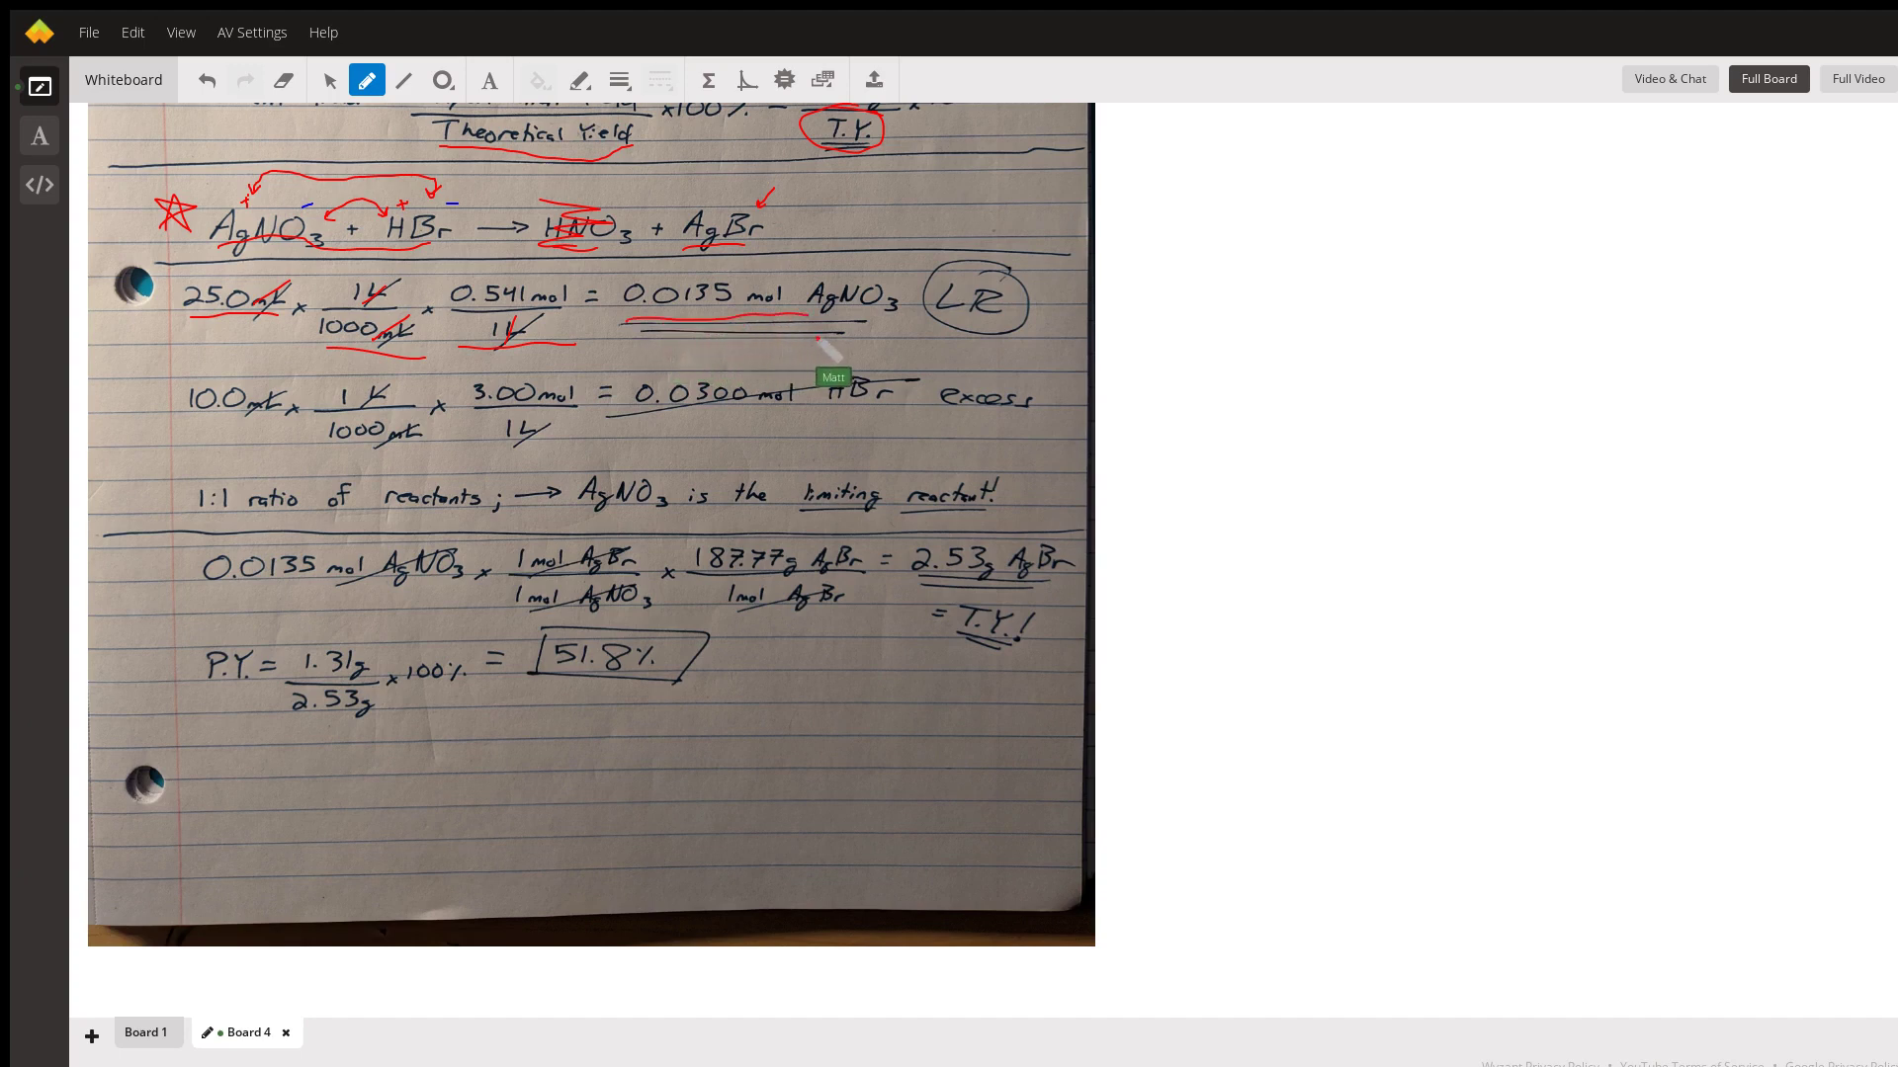
pyautogui.moveTo(643, 334); pyautogui.dragTo(840, 332)
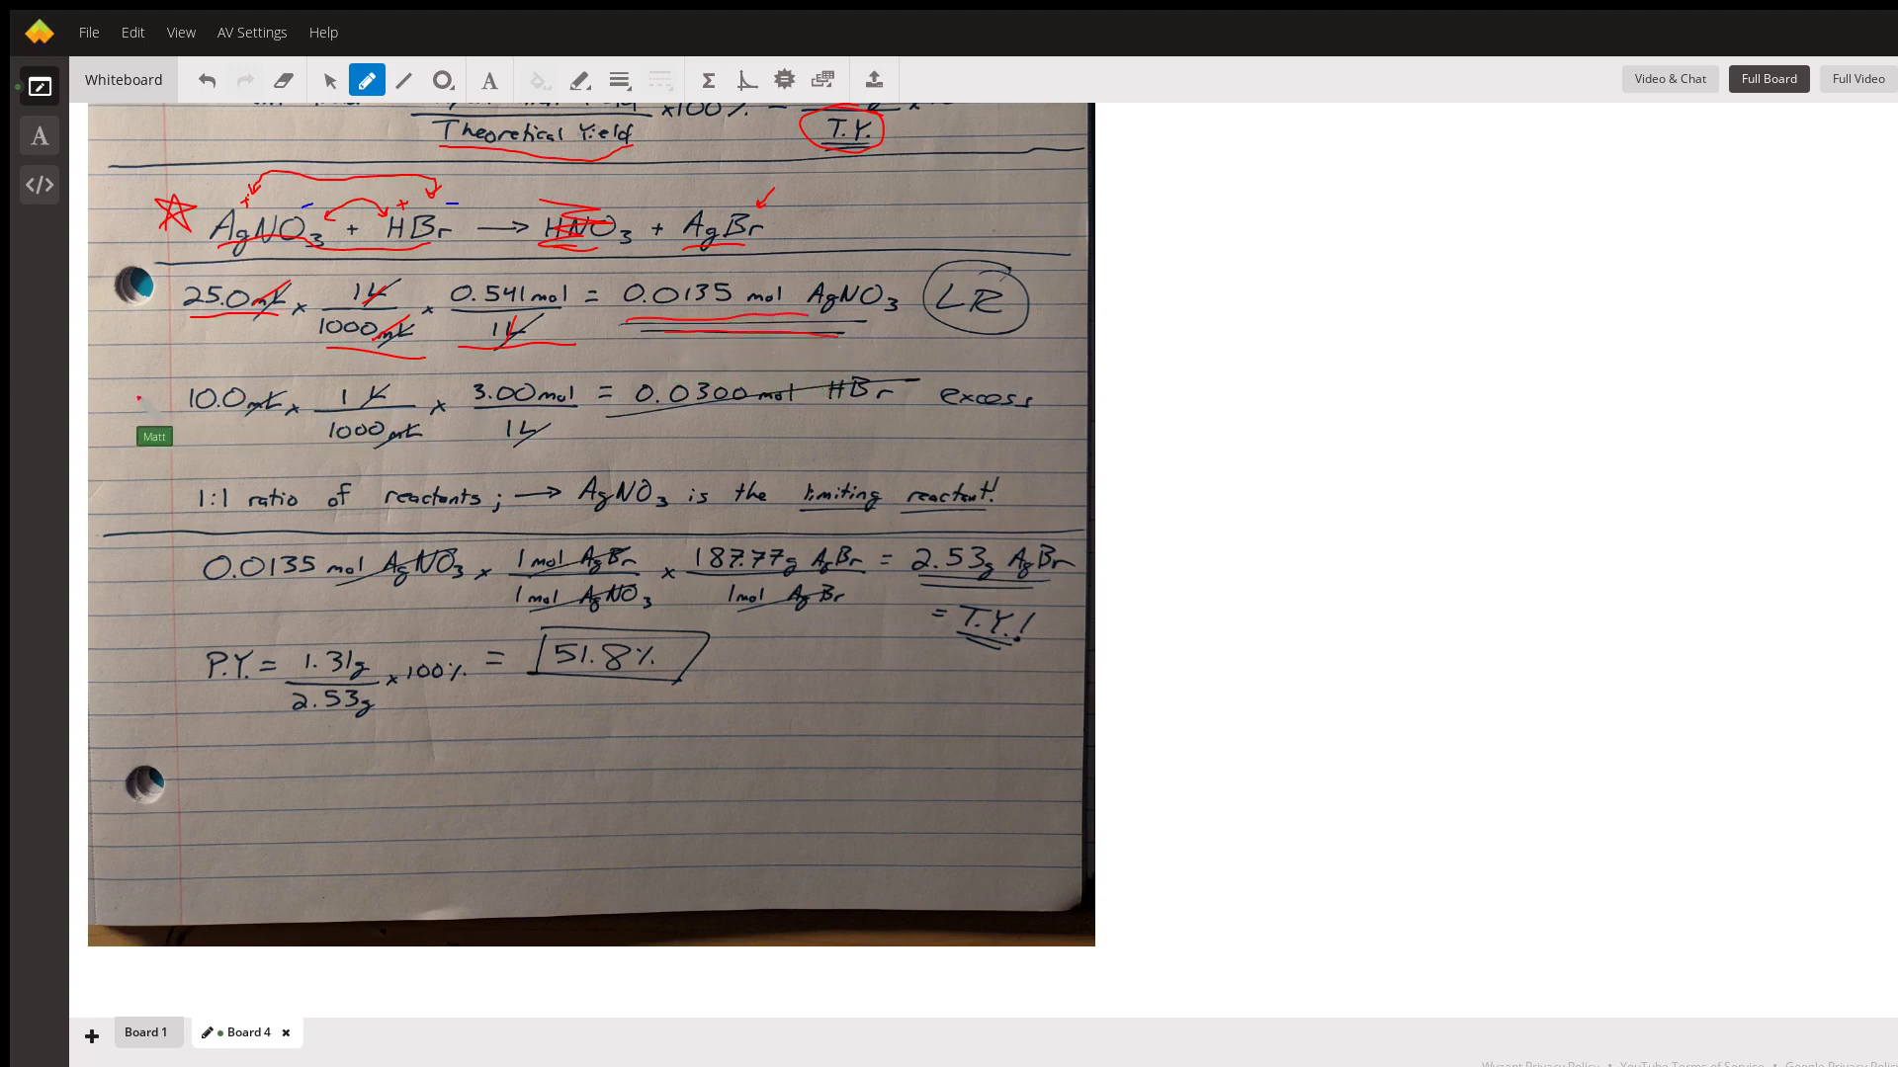
# Draw a red arrow at the 10.0 mL line, underline 0.0300, and box the 1:1 ratio
pyautogui.moveTo(118, 400); pyautogui.dragTo(160, 420)
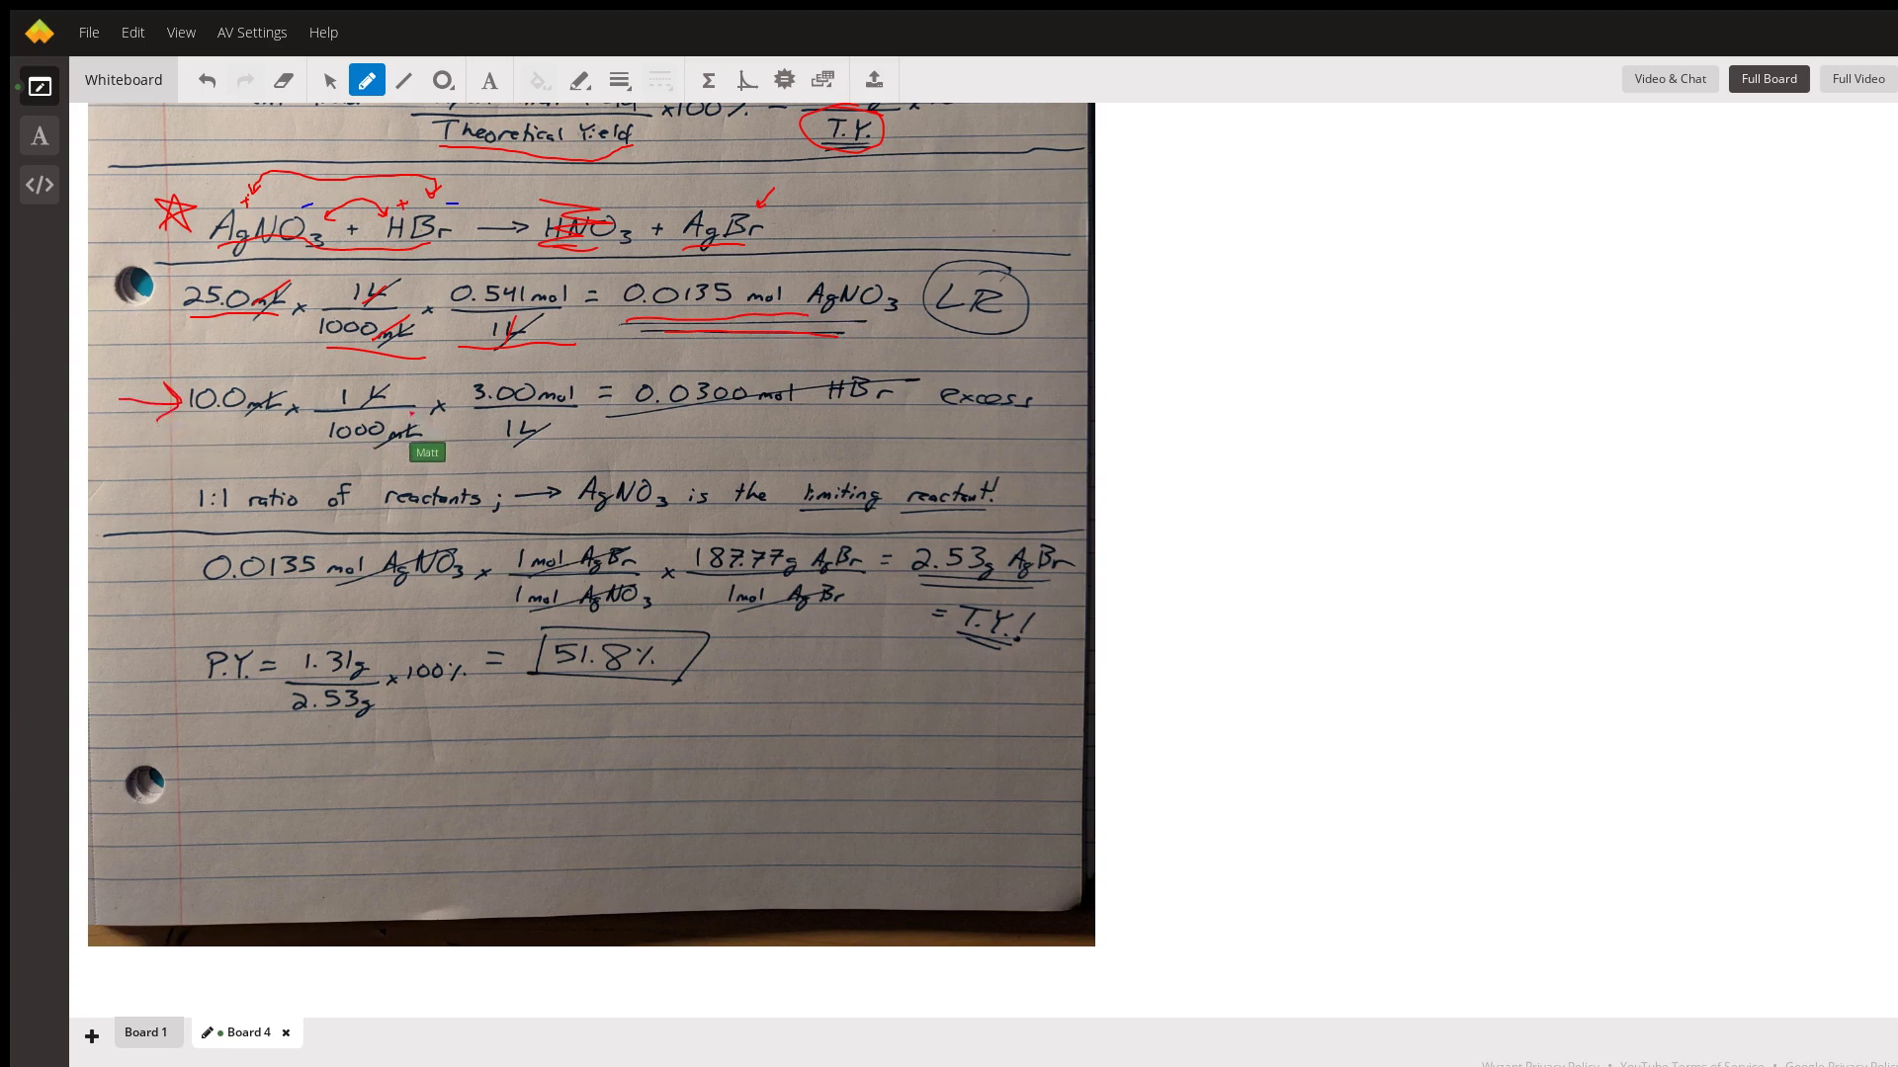
pyautogui.moveTo(643, 415); pyautogui.dragTo(756, 410)
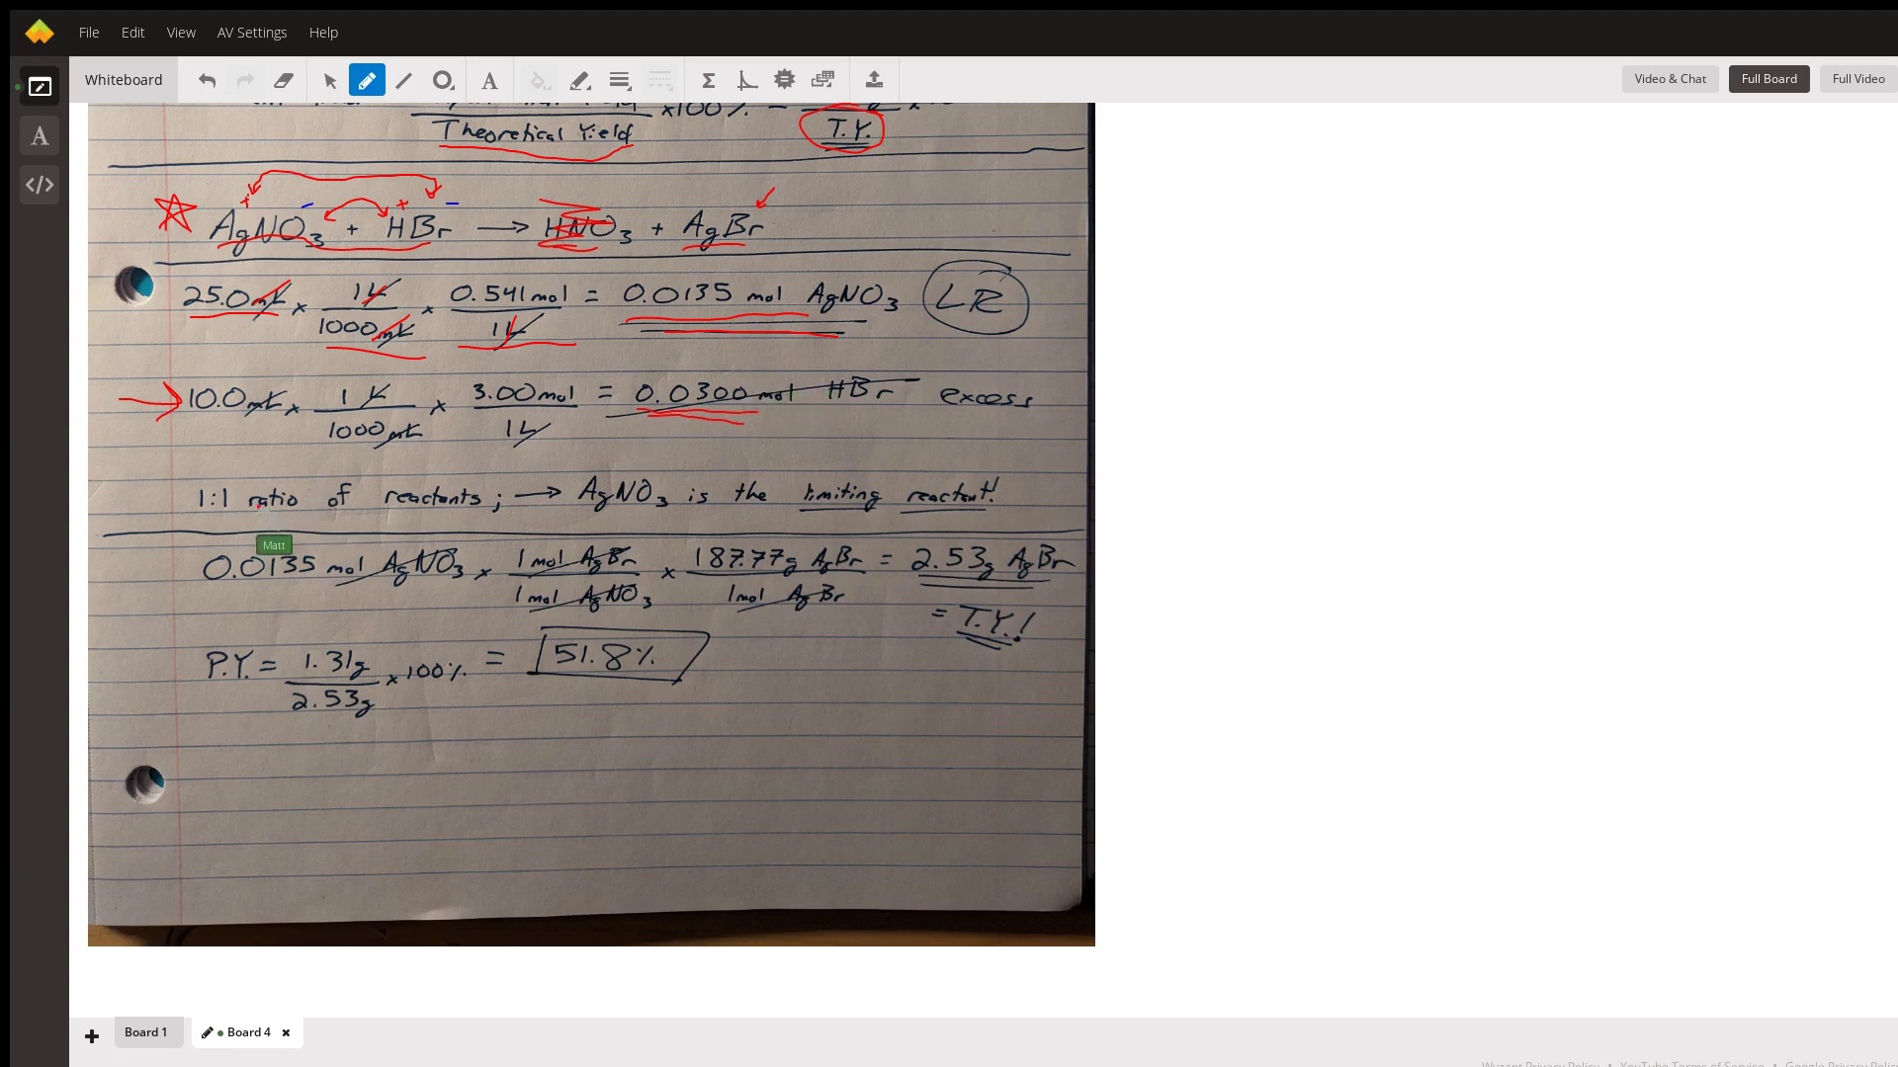
pyautogui.moveTo(226, 517)
pyautogui.mouseDown()
pyautogui.moveTo(183, 516)
pyautogui.moveTo(243, 516)
pyautogui.mouseUp()
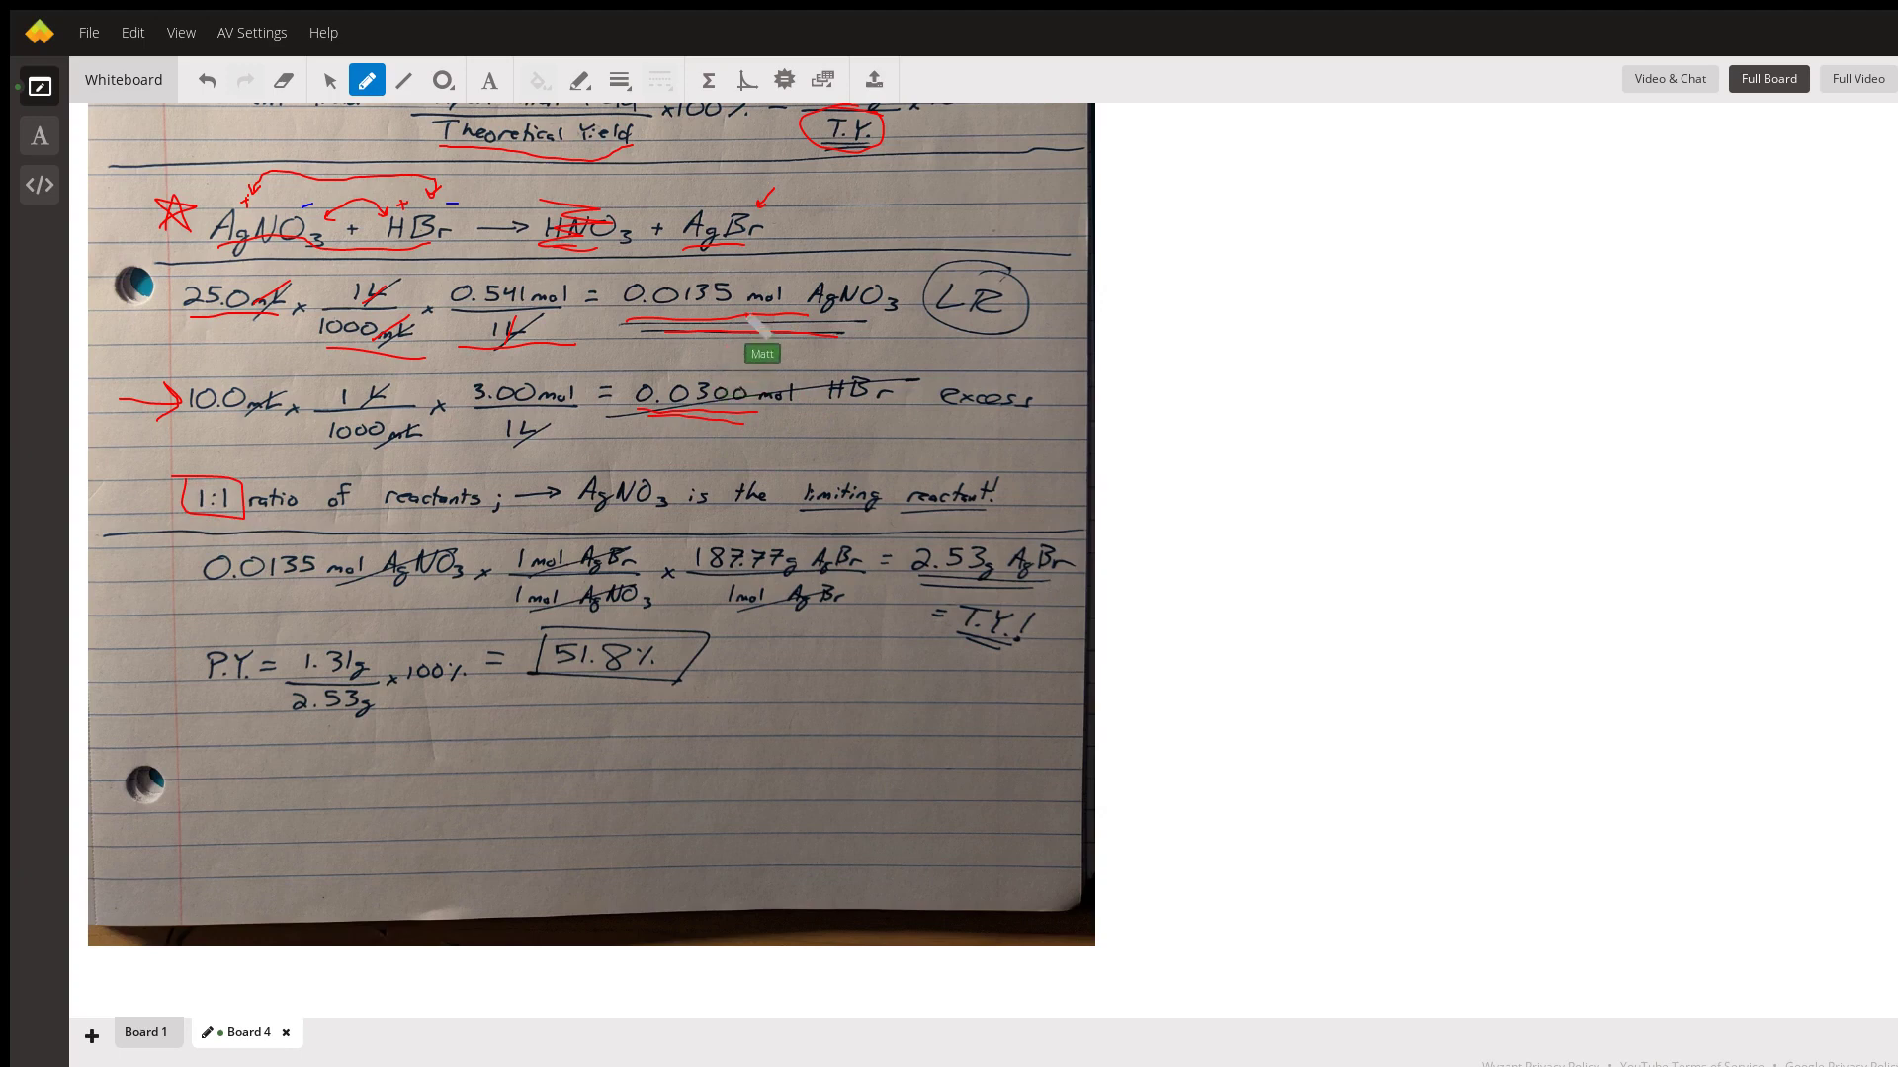
# Circle AgNO3 as limiting reactant and underline HBr and the LR label in red
pyautogui.moveTo(858, 278)
pyautogui.mouseDown()
pyautogui.moveTo(798, 315)
pyautogui.moveTo(894, 324)
pyautogui.moveTo(862, 269)
pyautogui.mouseUp()
pyautogui.moveTo(826, 400); pyautogui.dragTo(875, 402)
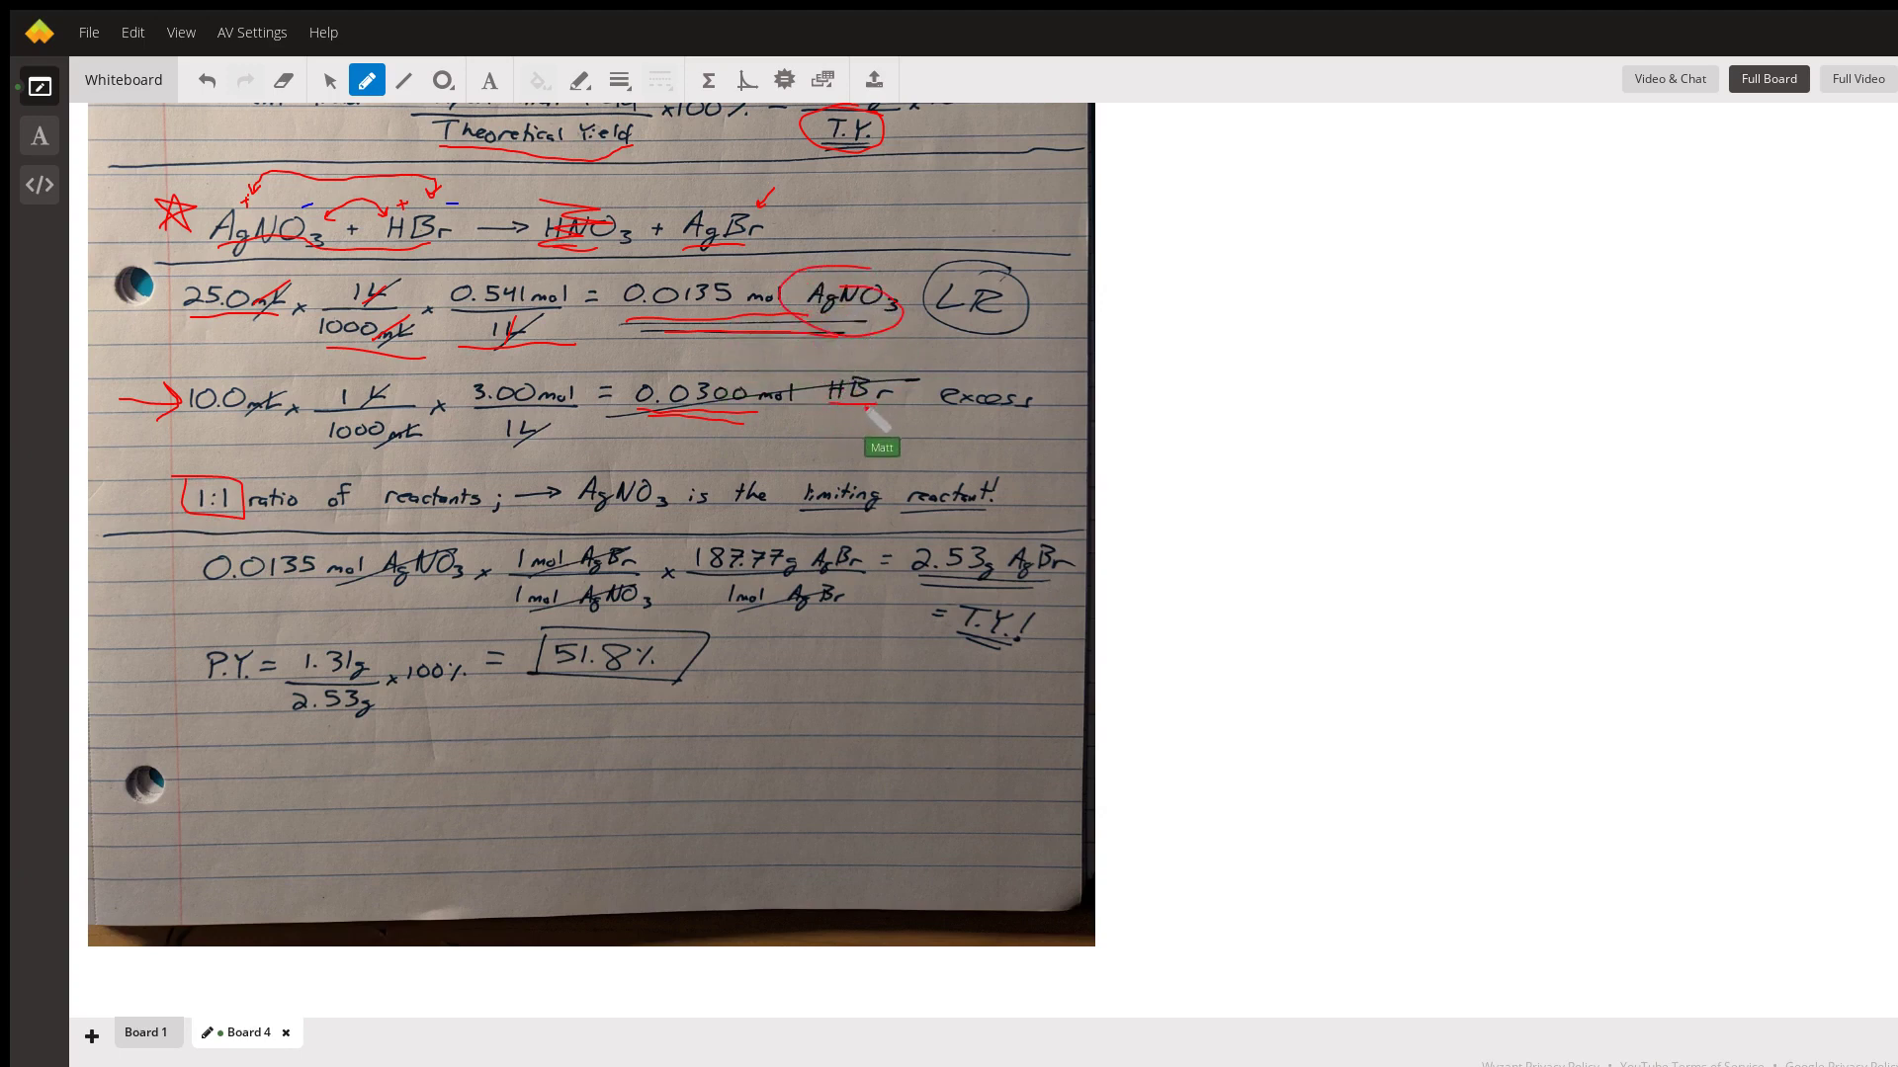
pyautogui.moveTo(939, 318); pyautogui.dragTo(989, 324)
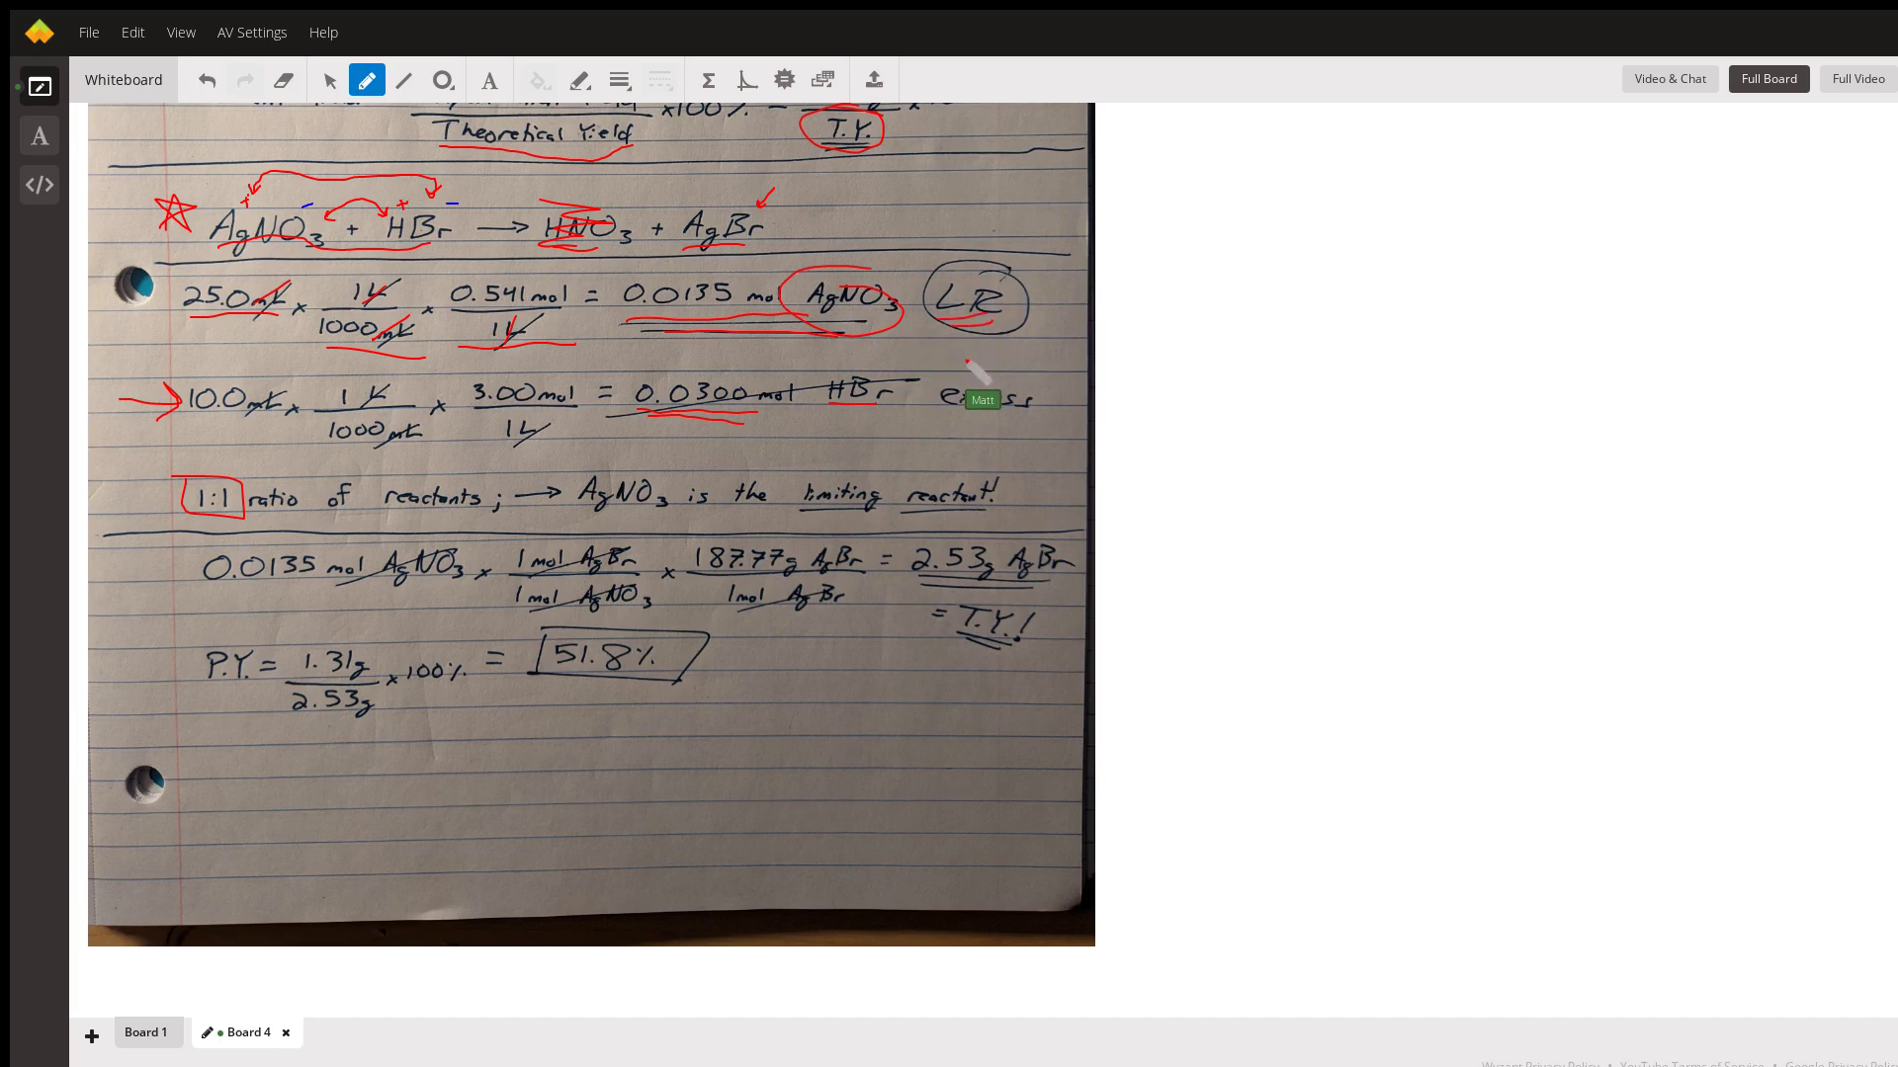
# Scribble out the excess HBr line and box AgBr in the equation
pyautogui.moveTo(880, 379)
pyautogui.mouseDown()
pyautogui.moveTo(731, 398)
pyautogui.moveTo(939, 395)
pyautogui.mouseUp()
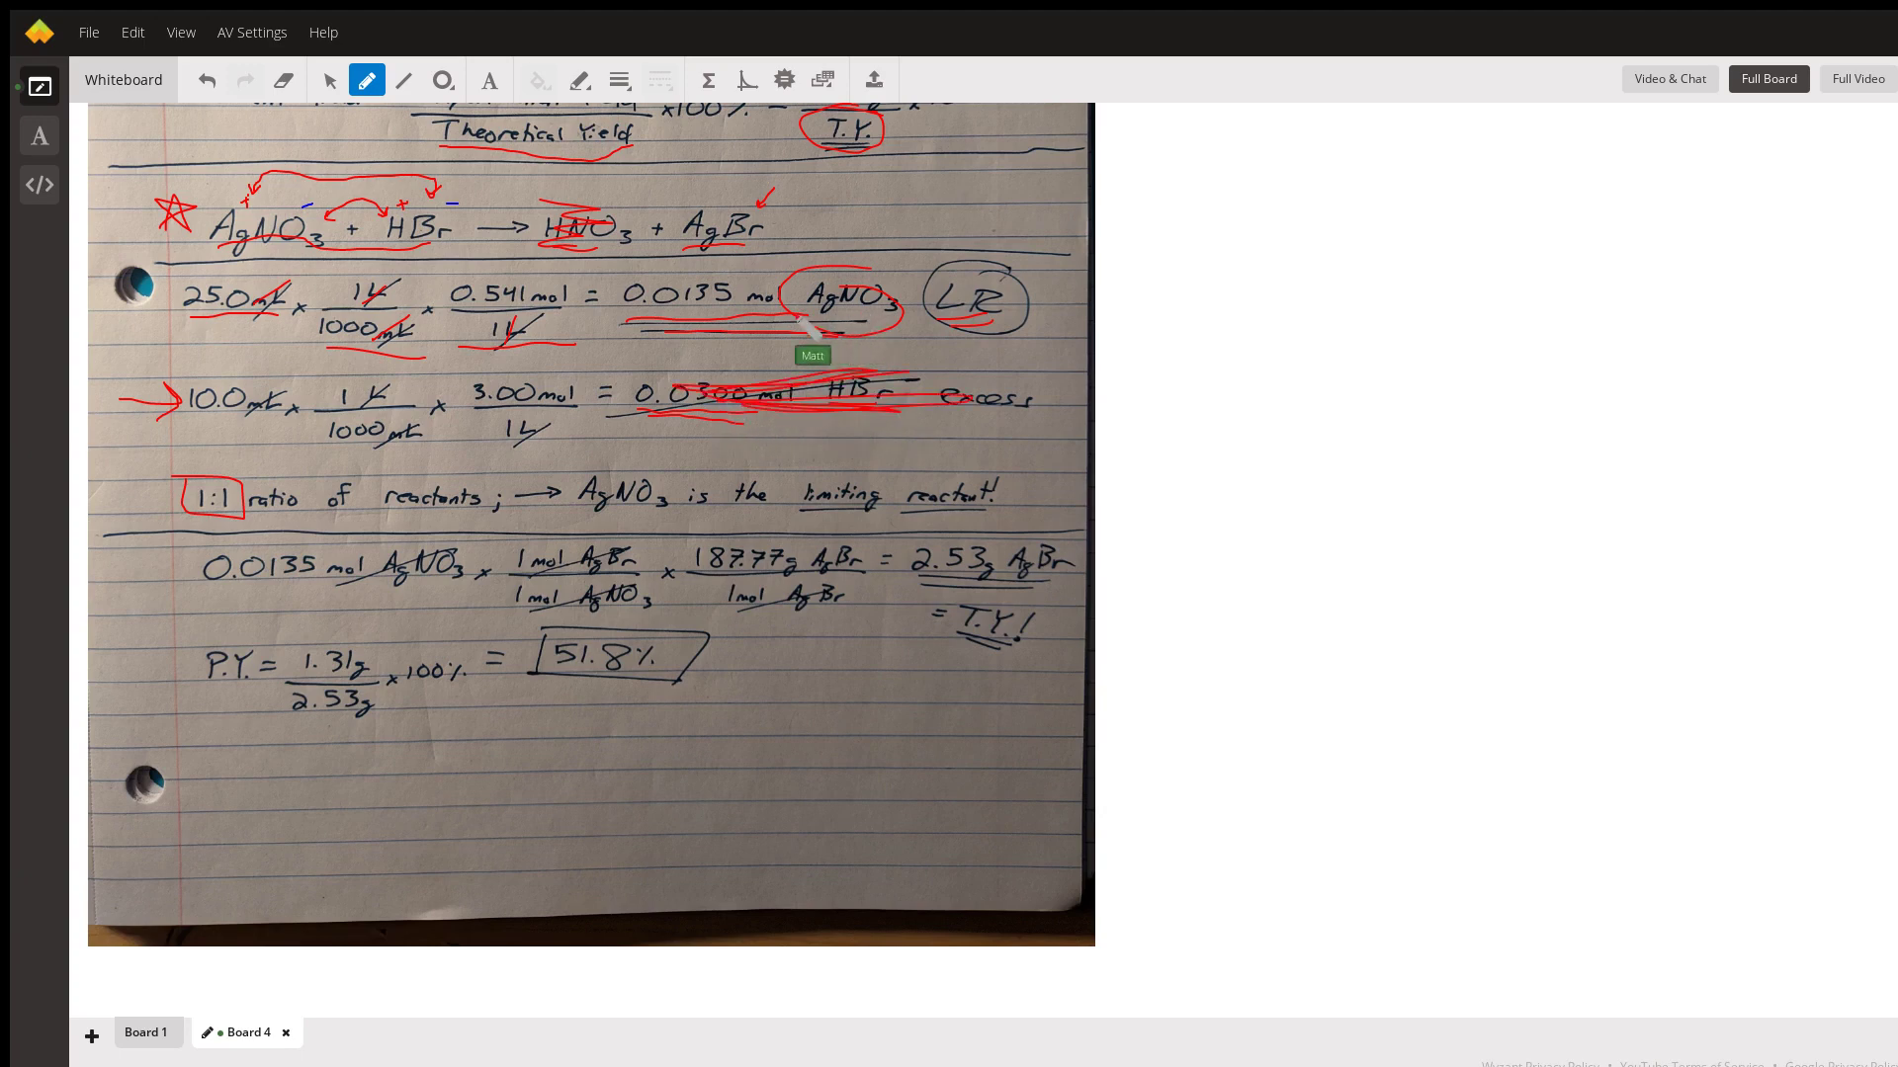
pyautogui.click(741, 297)
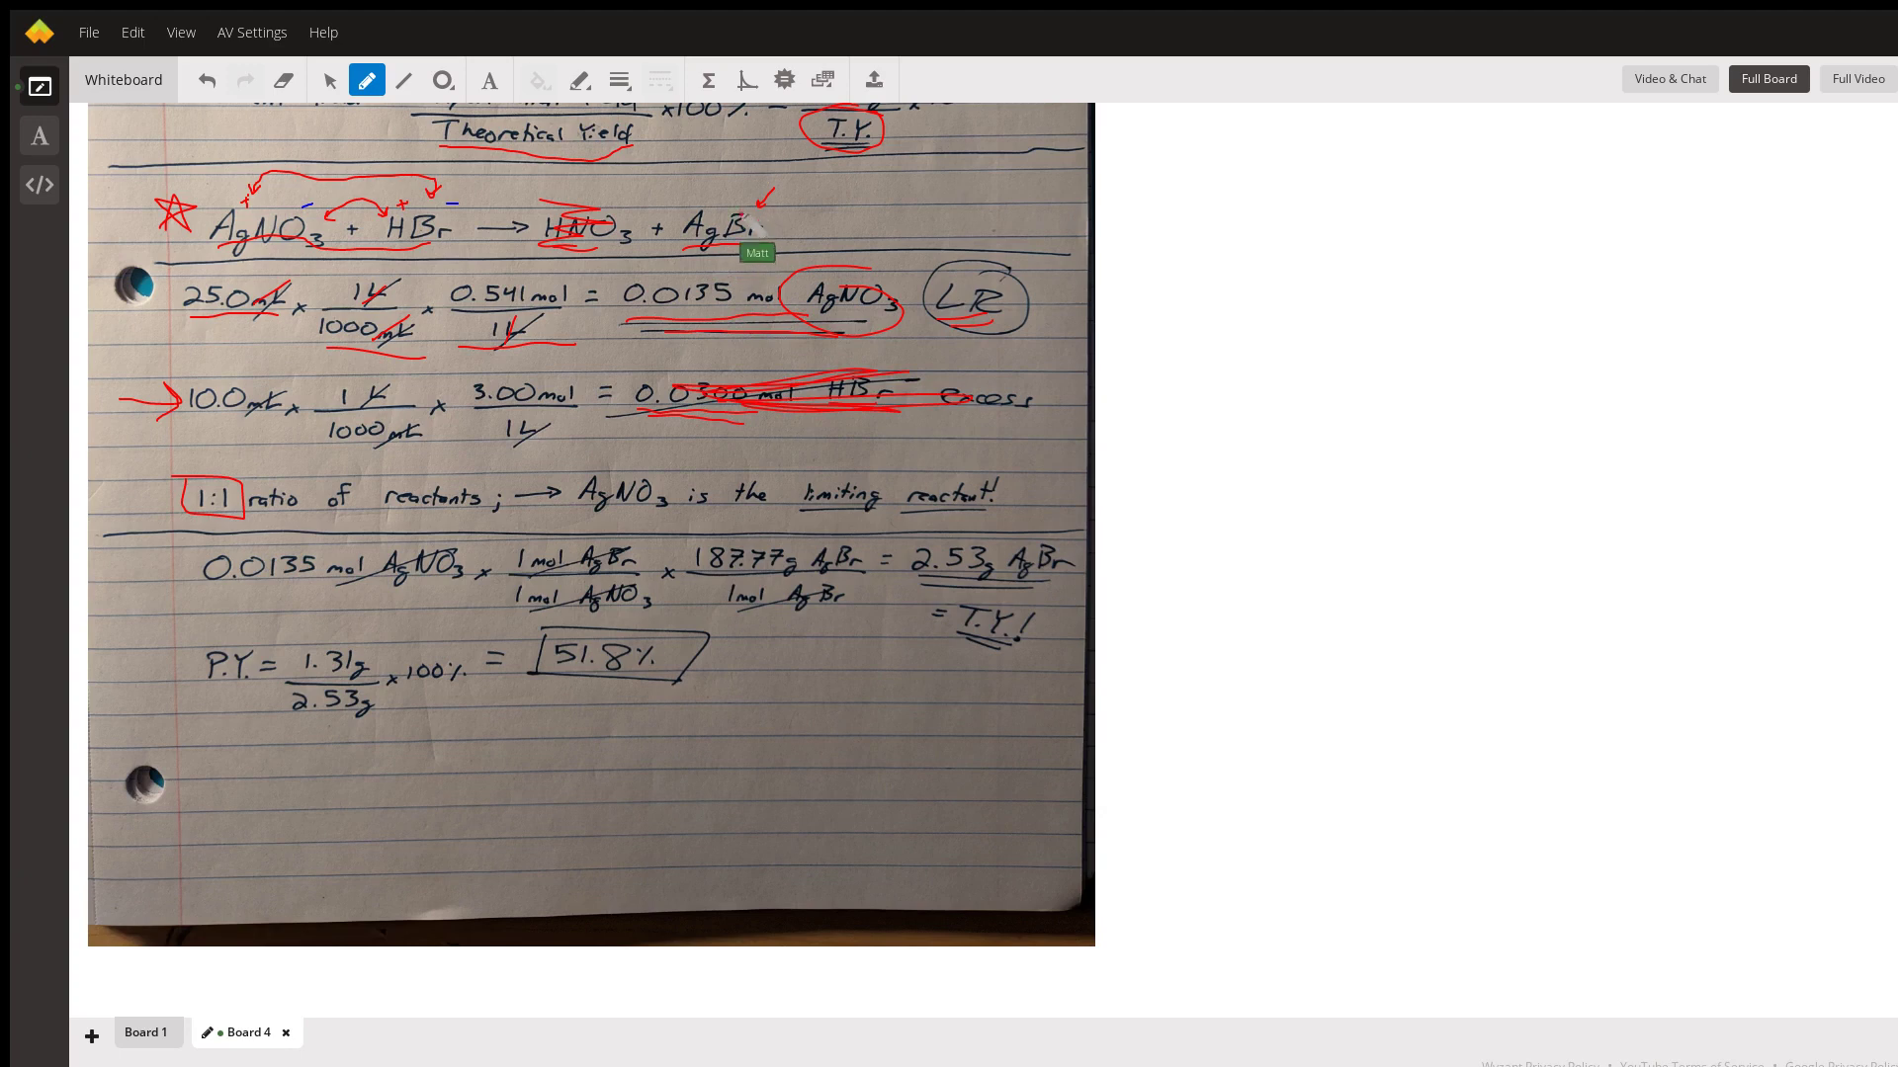
pyautogui.moveTo(776, 206); pyautogui.dragTo(781, 237)
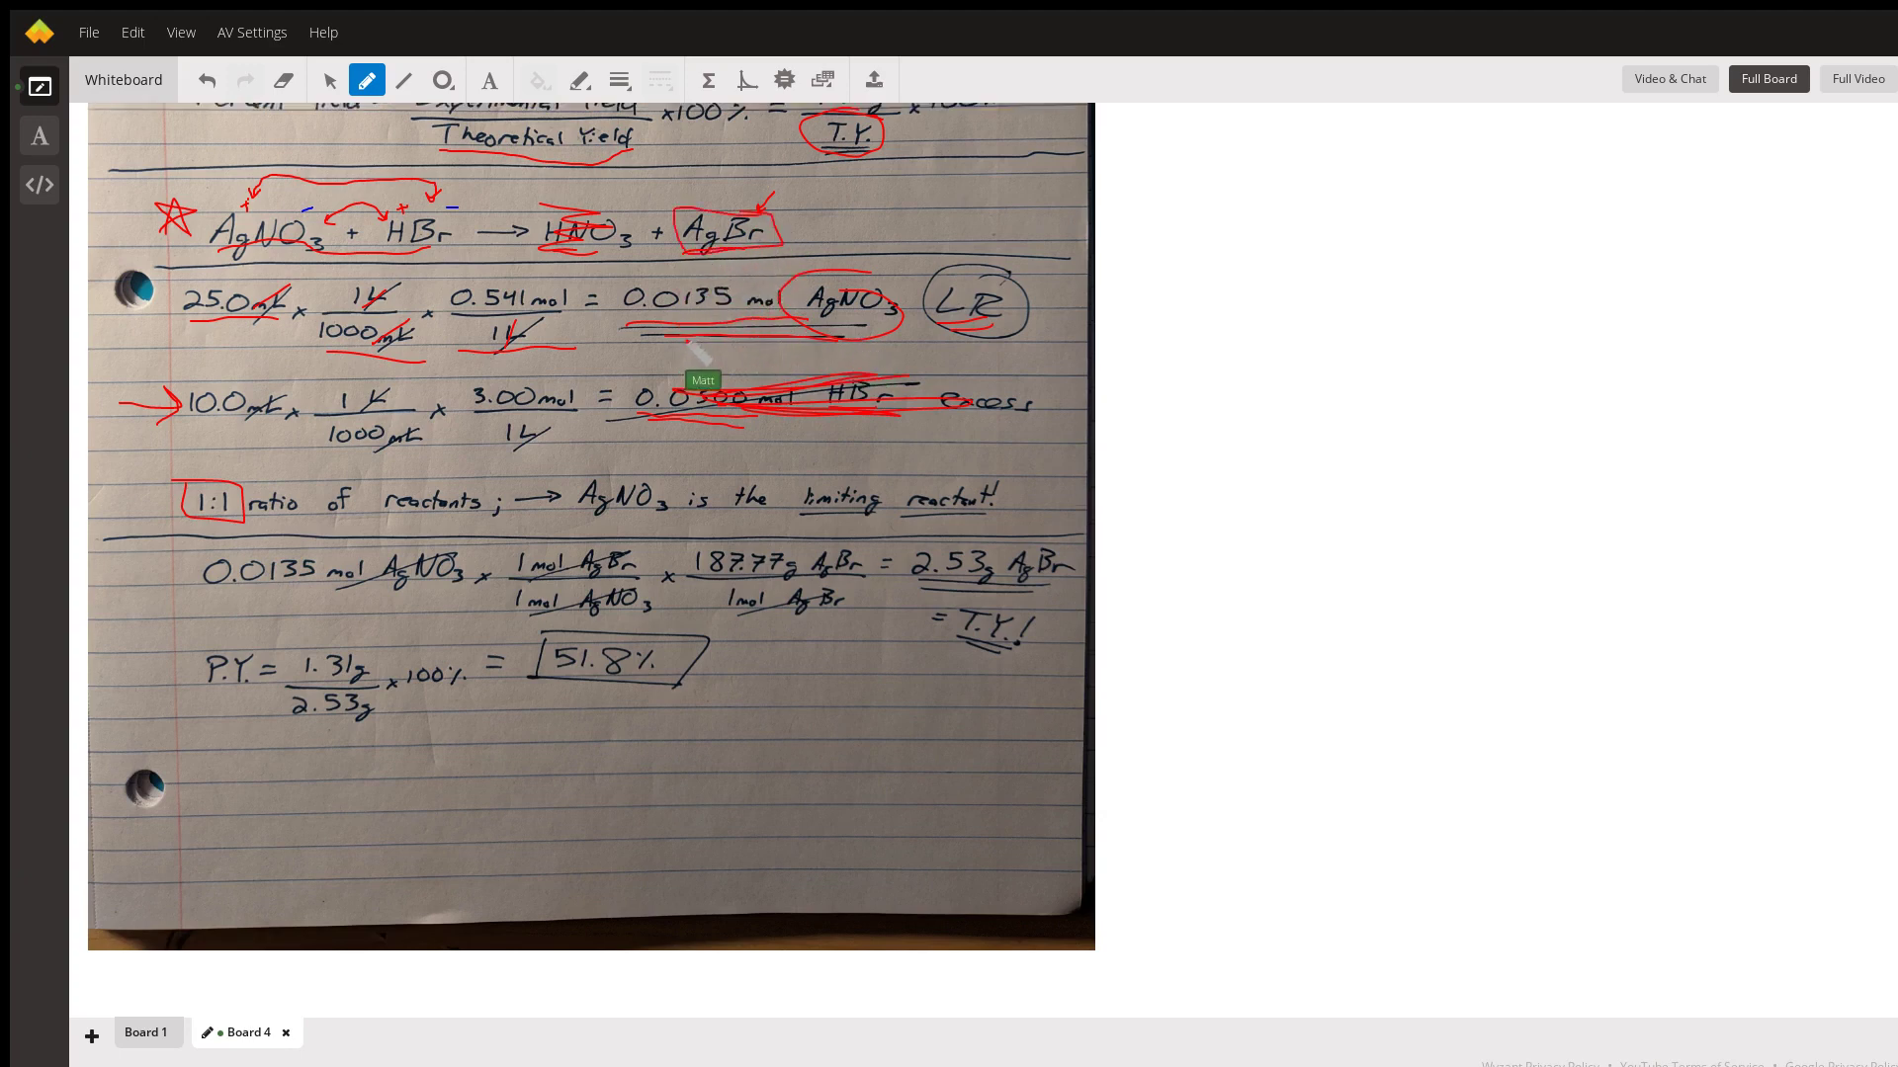
# Draw a red star by the 0.0135 mol AgNO3 line and bracket its 1 mol:1 mol ratio
pyautogui.scroll(-2, 675, 374)
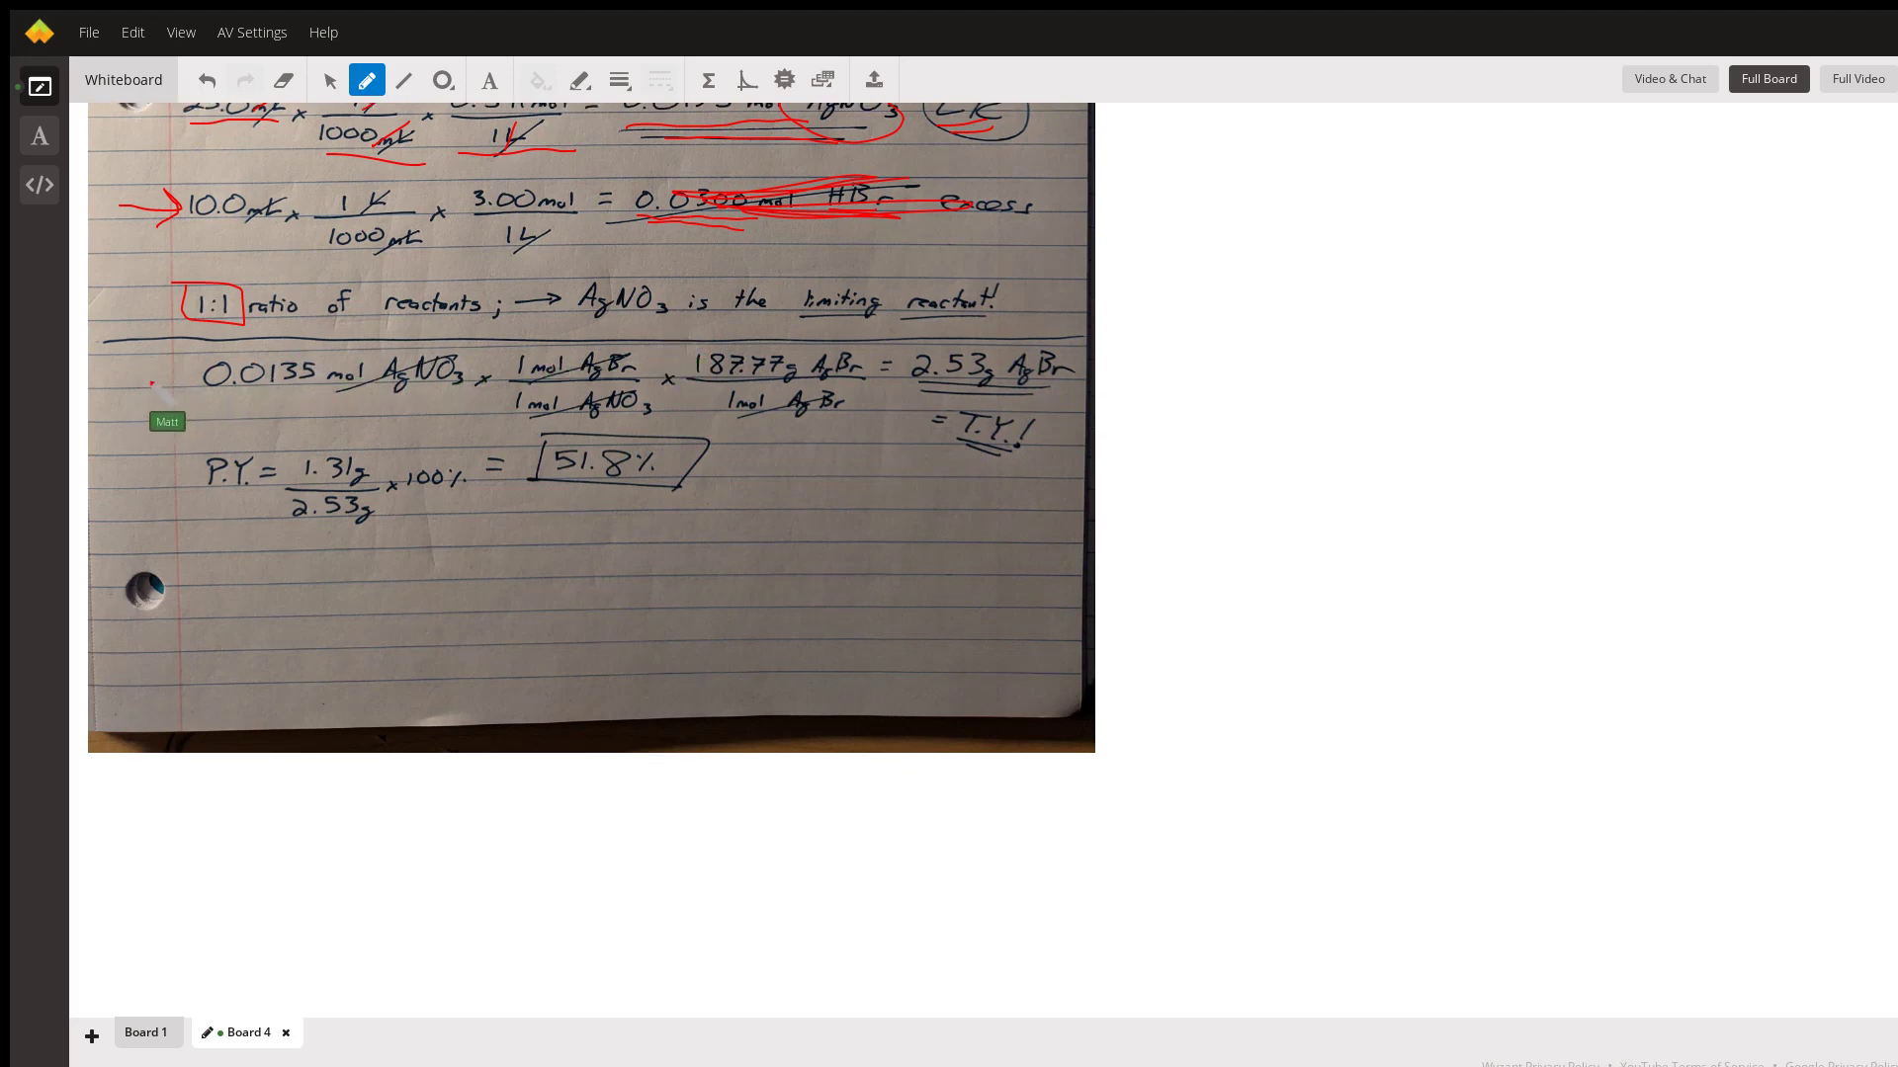
pyautogui.moveTo(166, 381); pyautogui.dragTo(174, 376)
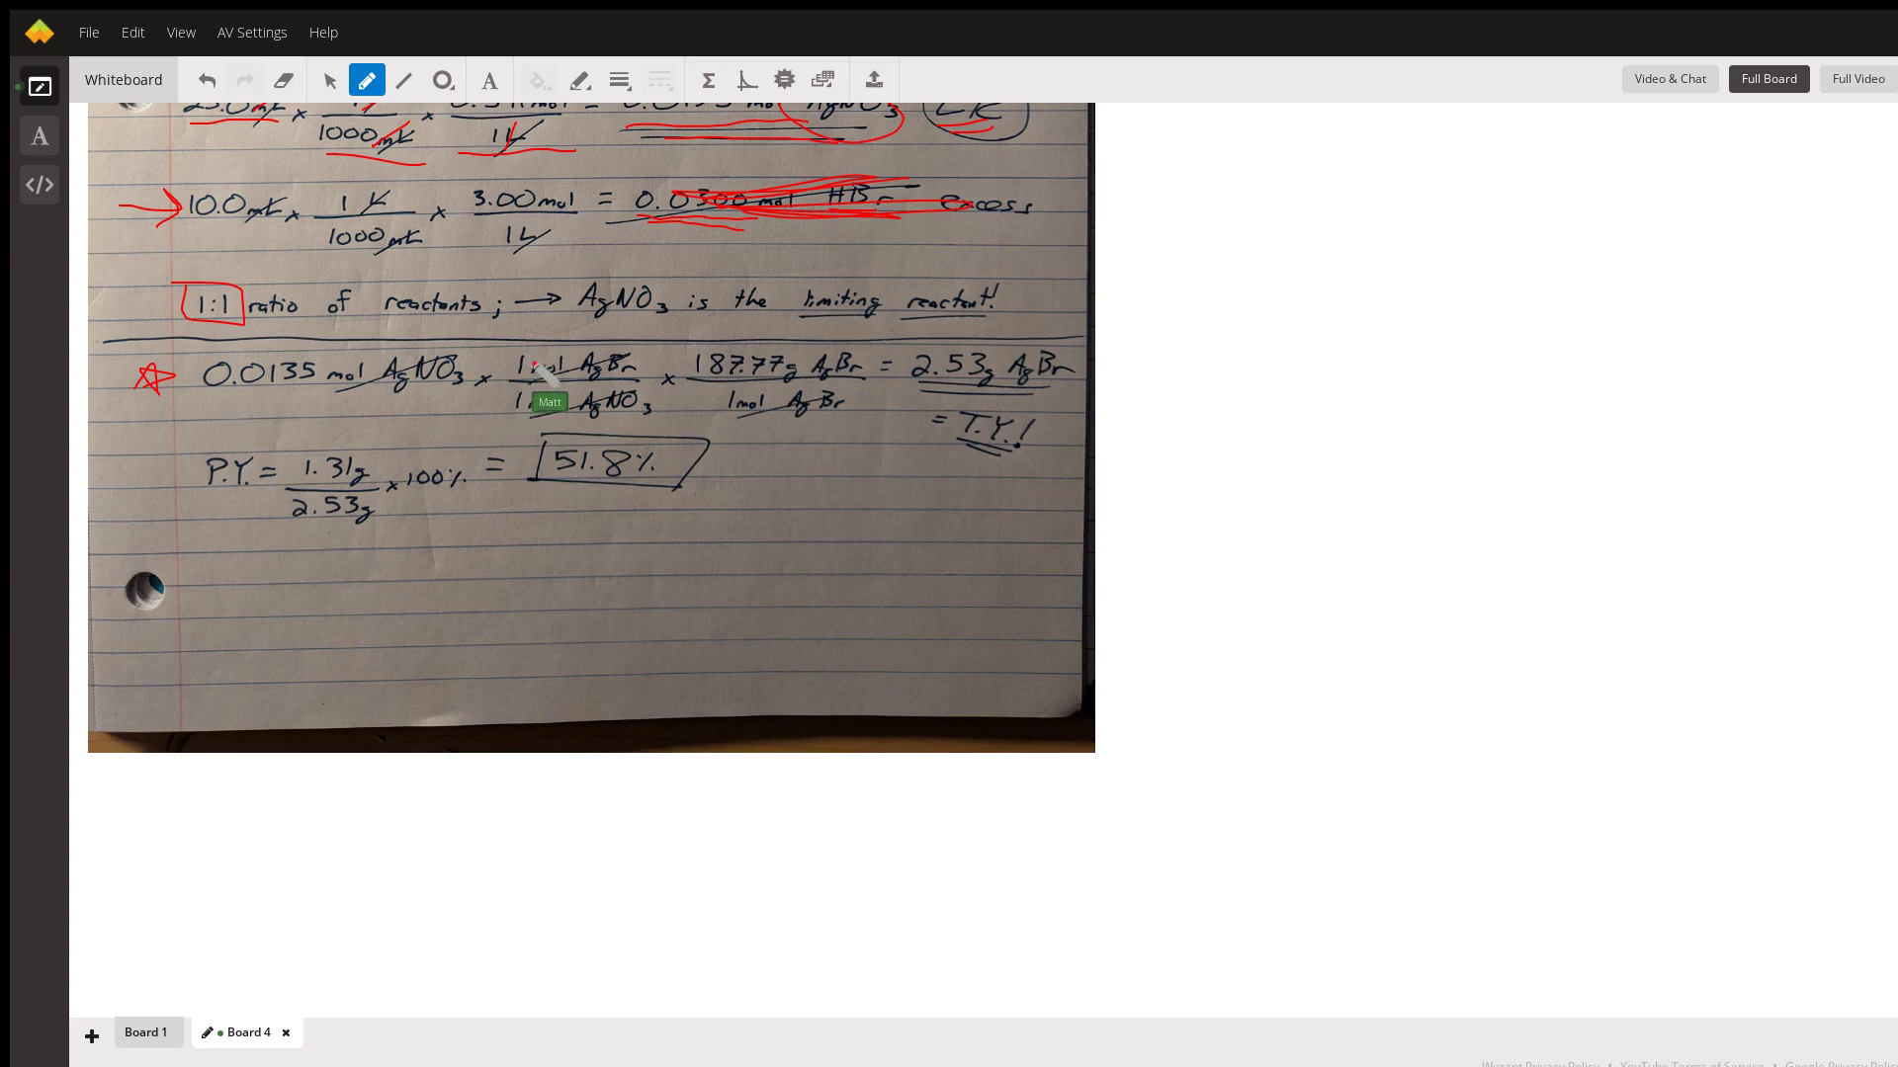
pyautogui.moveTo(518, 356); pyautogui.dragTo(510, 353)
pyautogui.scroll(10, 514, 365)
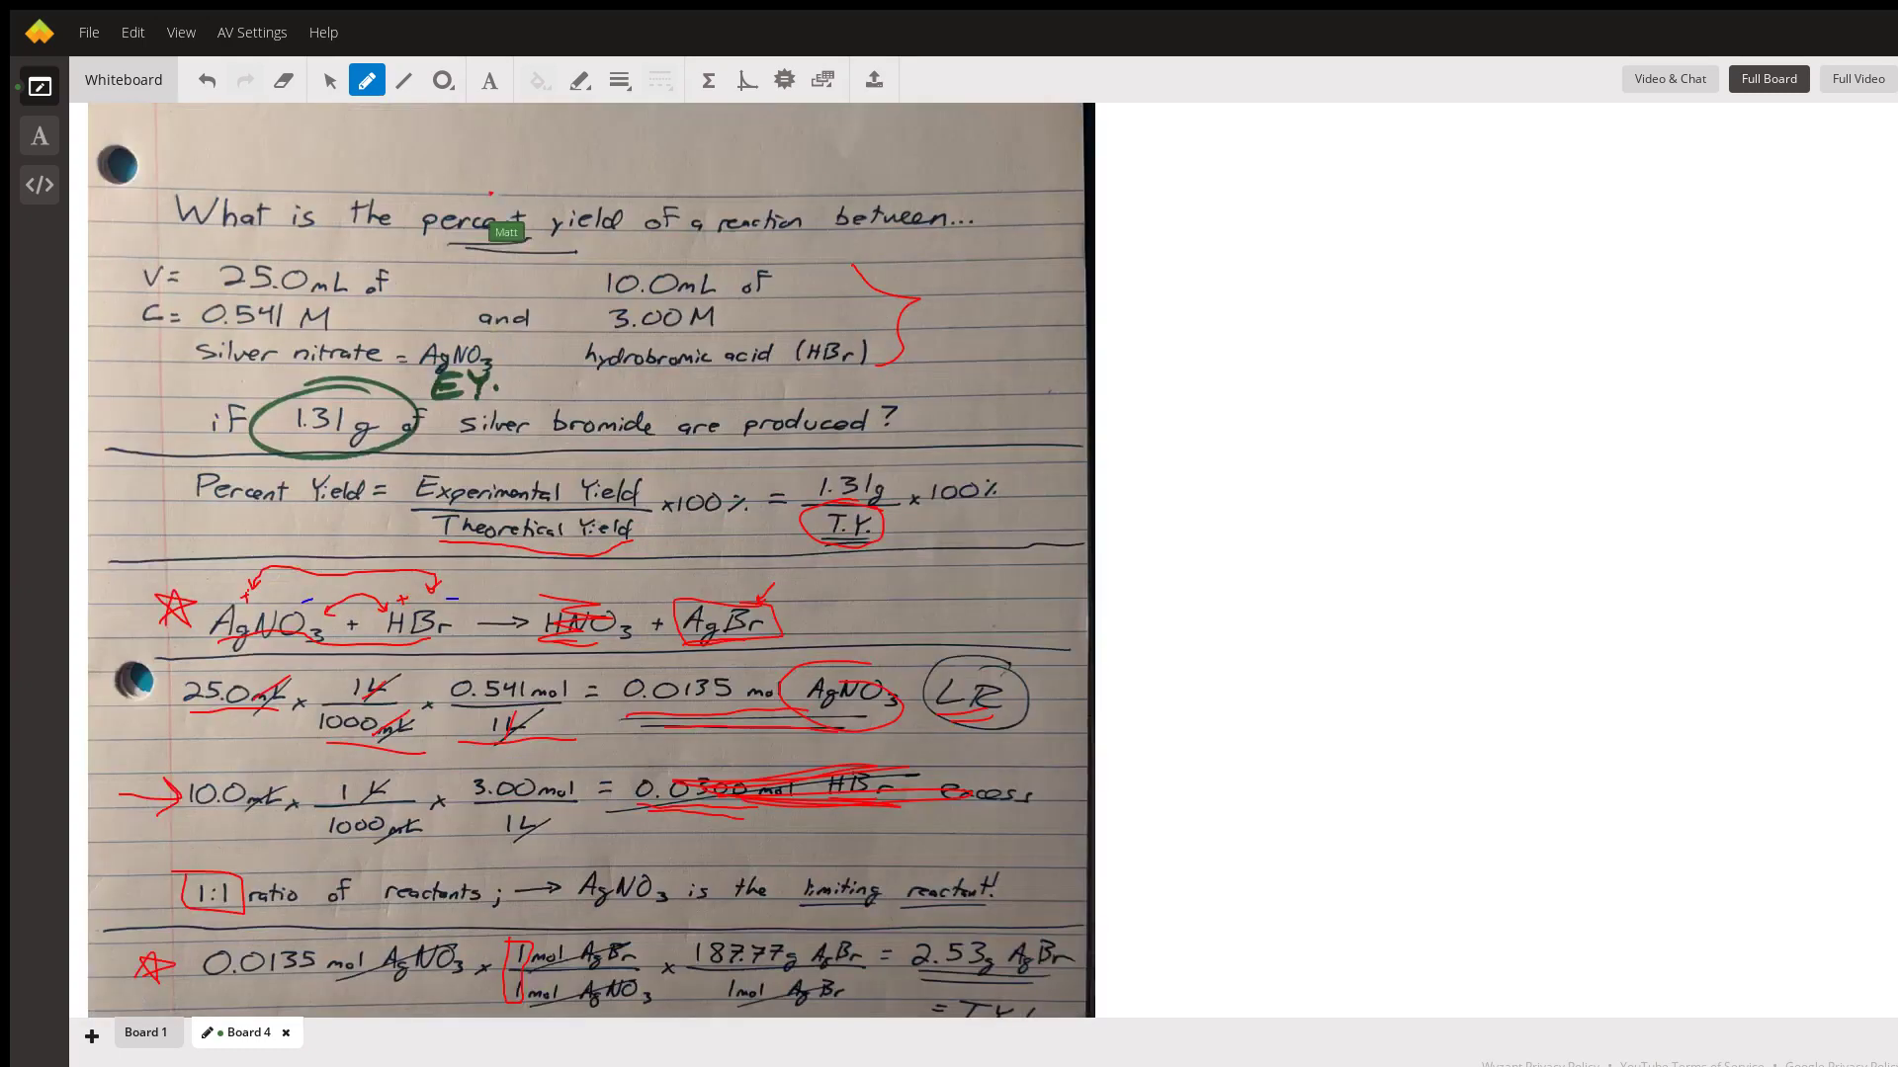
pyautogui.scroll(-3, 499, 375)
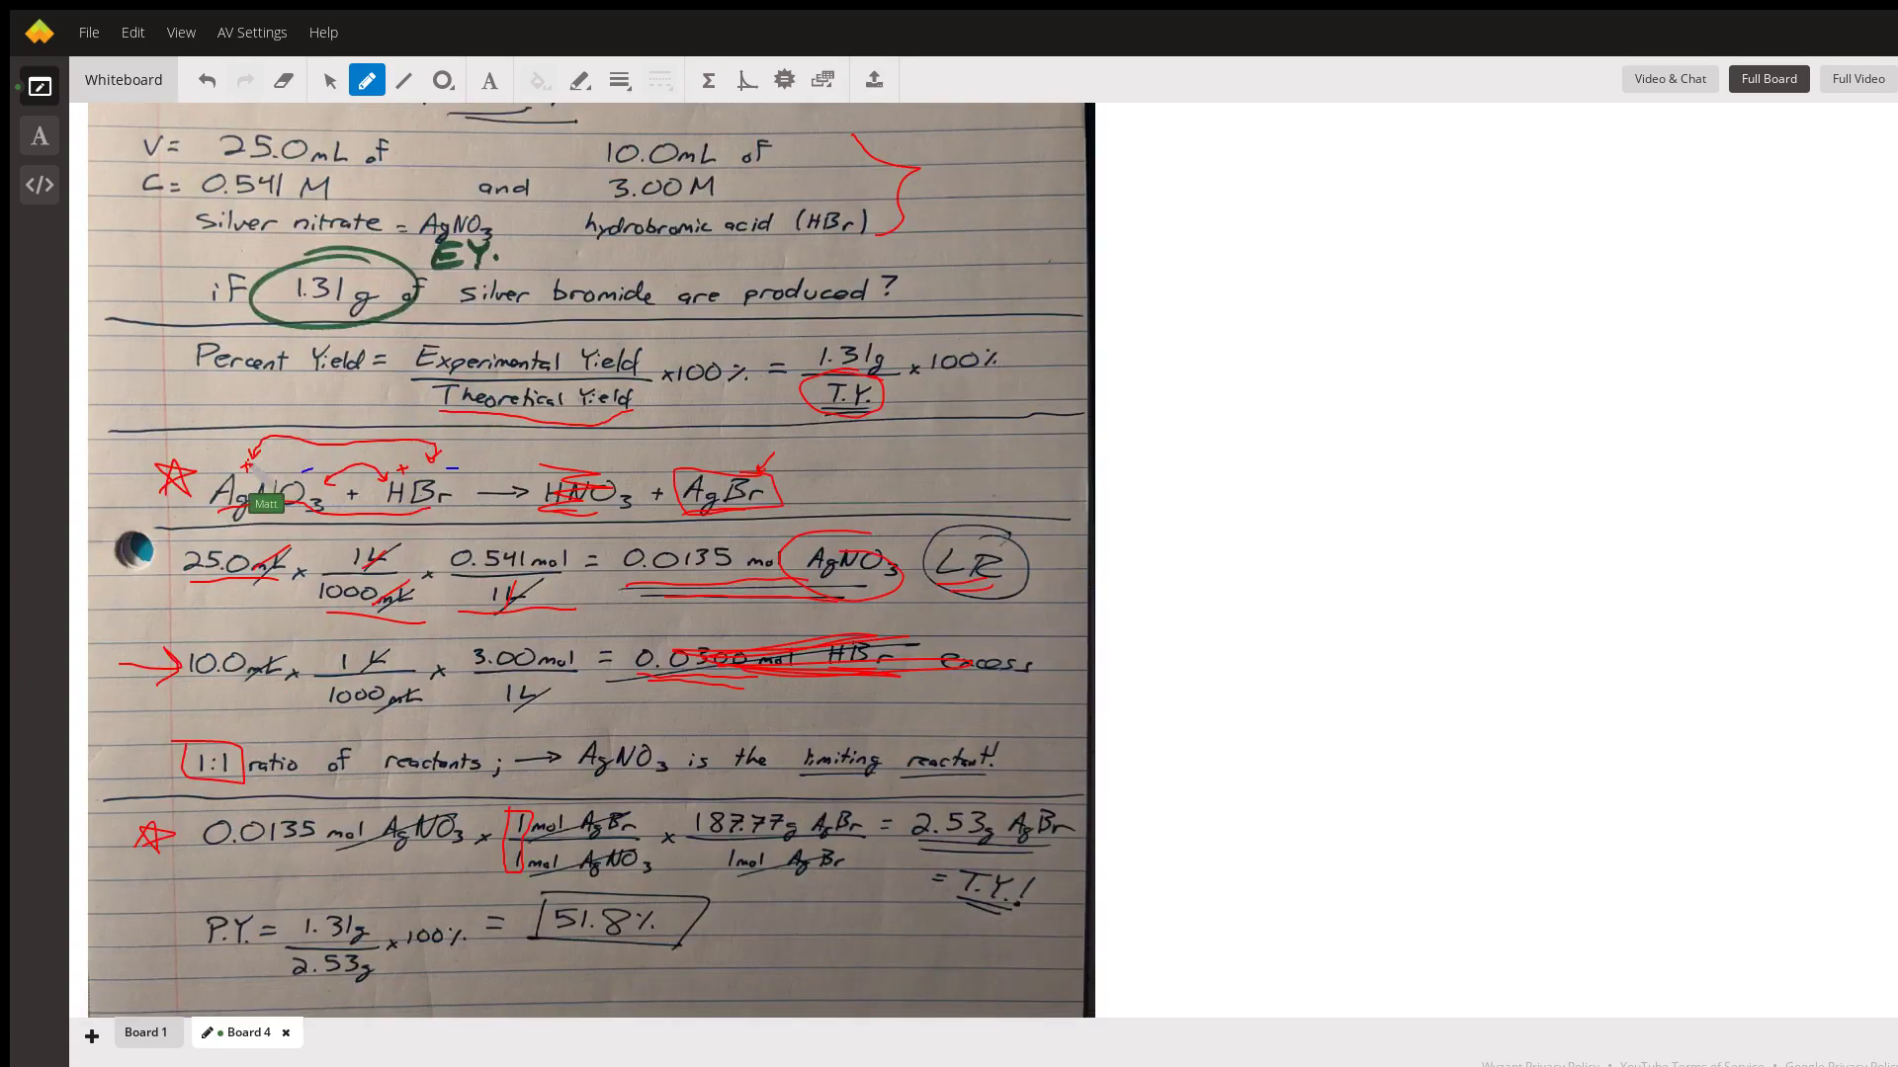
pyautogui.scroll(-10, 474, 484)
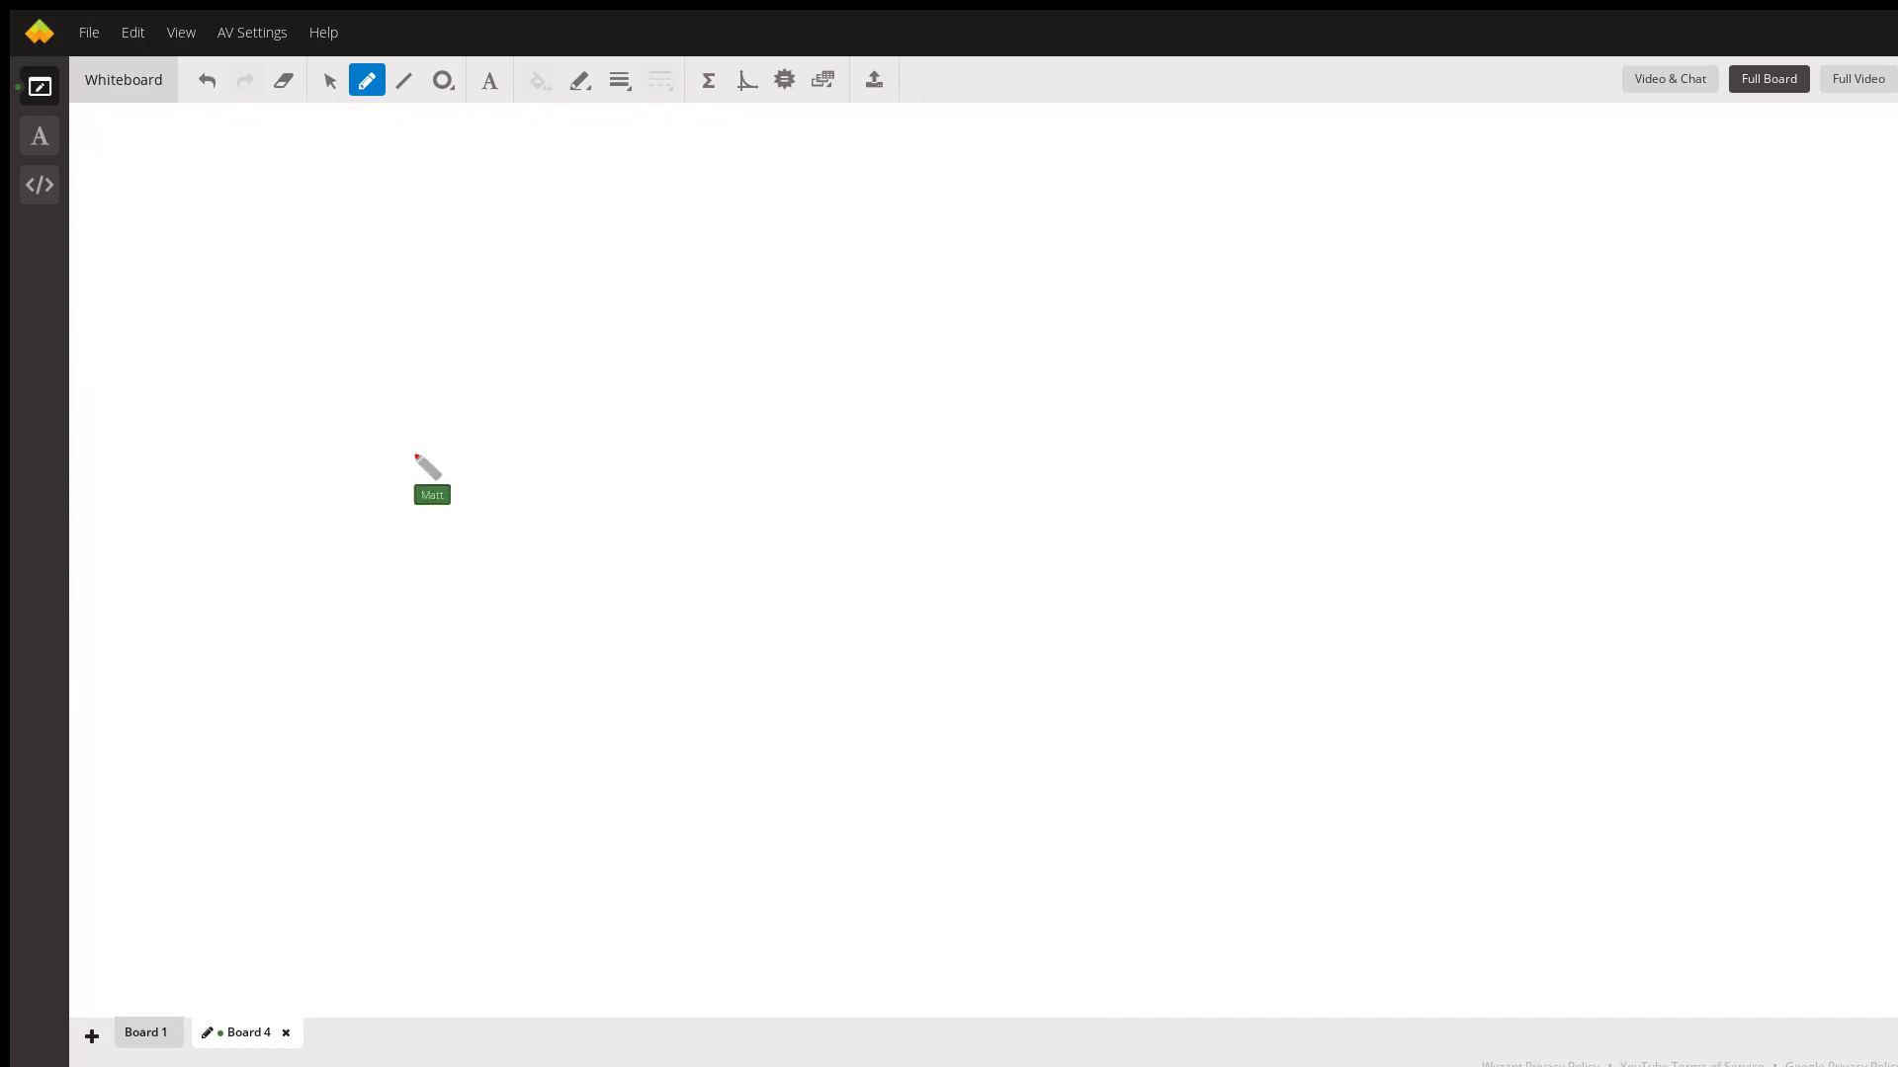
pyautogui.scroll(10, 427, 466)
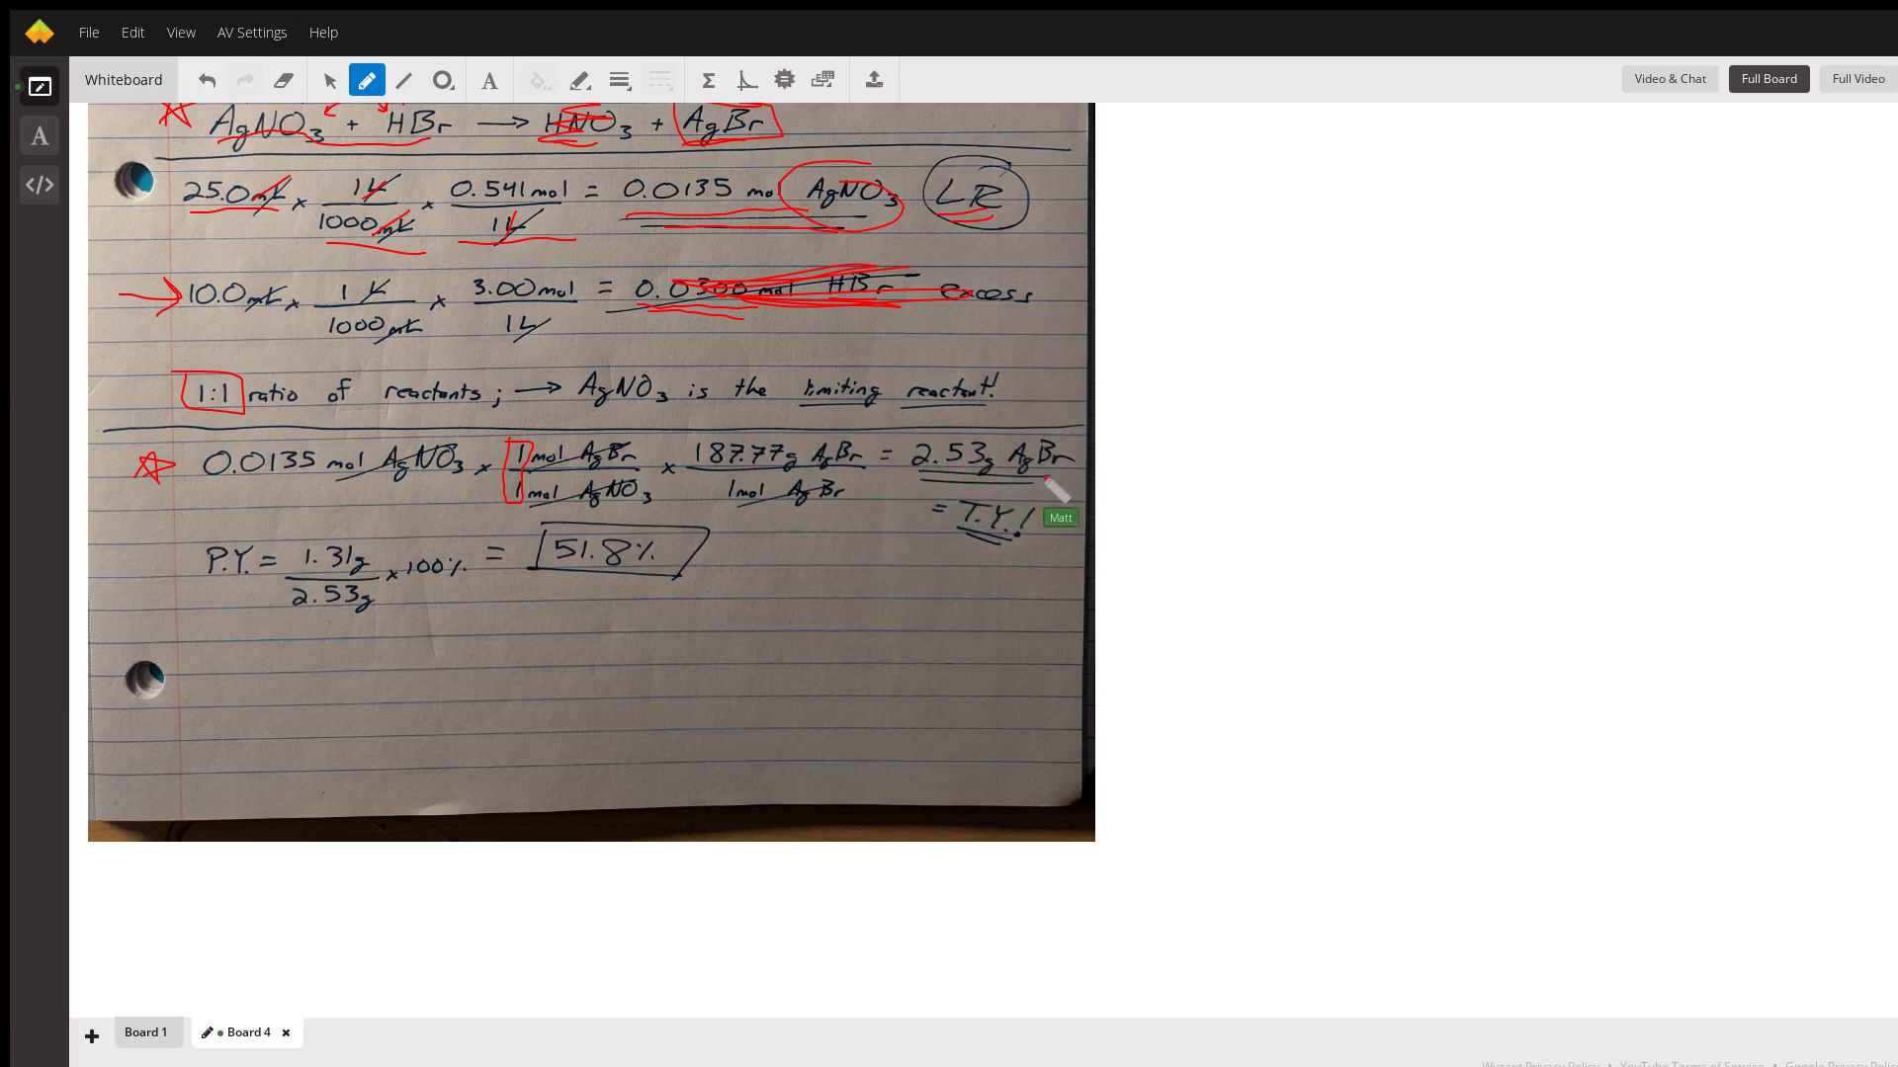
# Draw a red box around 2.53 g AgBr and underline T.Y.! in red
pyautogui.moveTo(1005, 432)
pyautogui.mouseDown()
pyautogui.moveTo(919, 420)
pyautogui.moveTo(905, 482)
pyautogui.mouseUp()
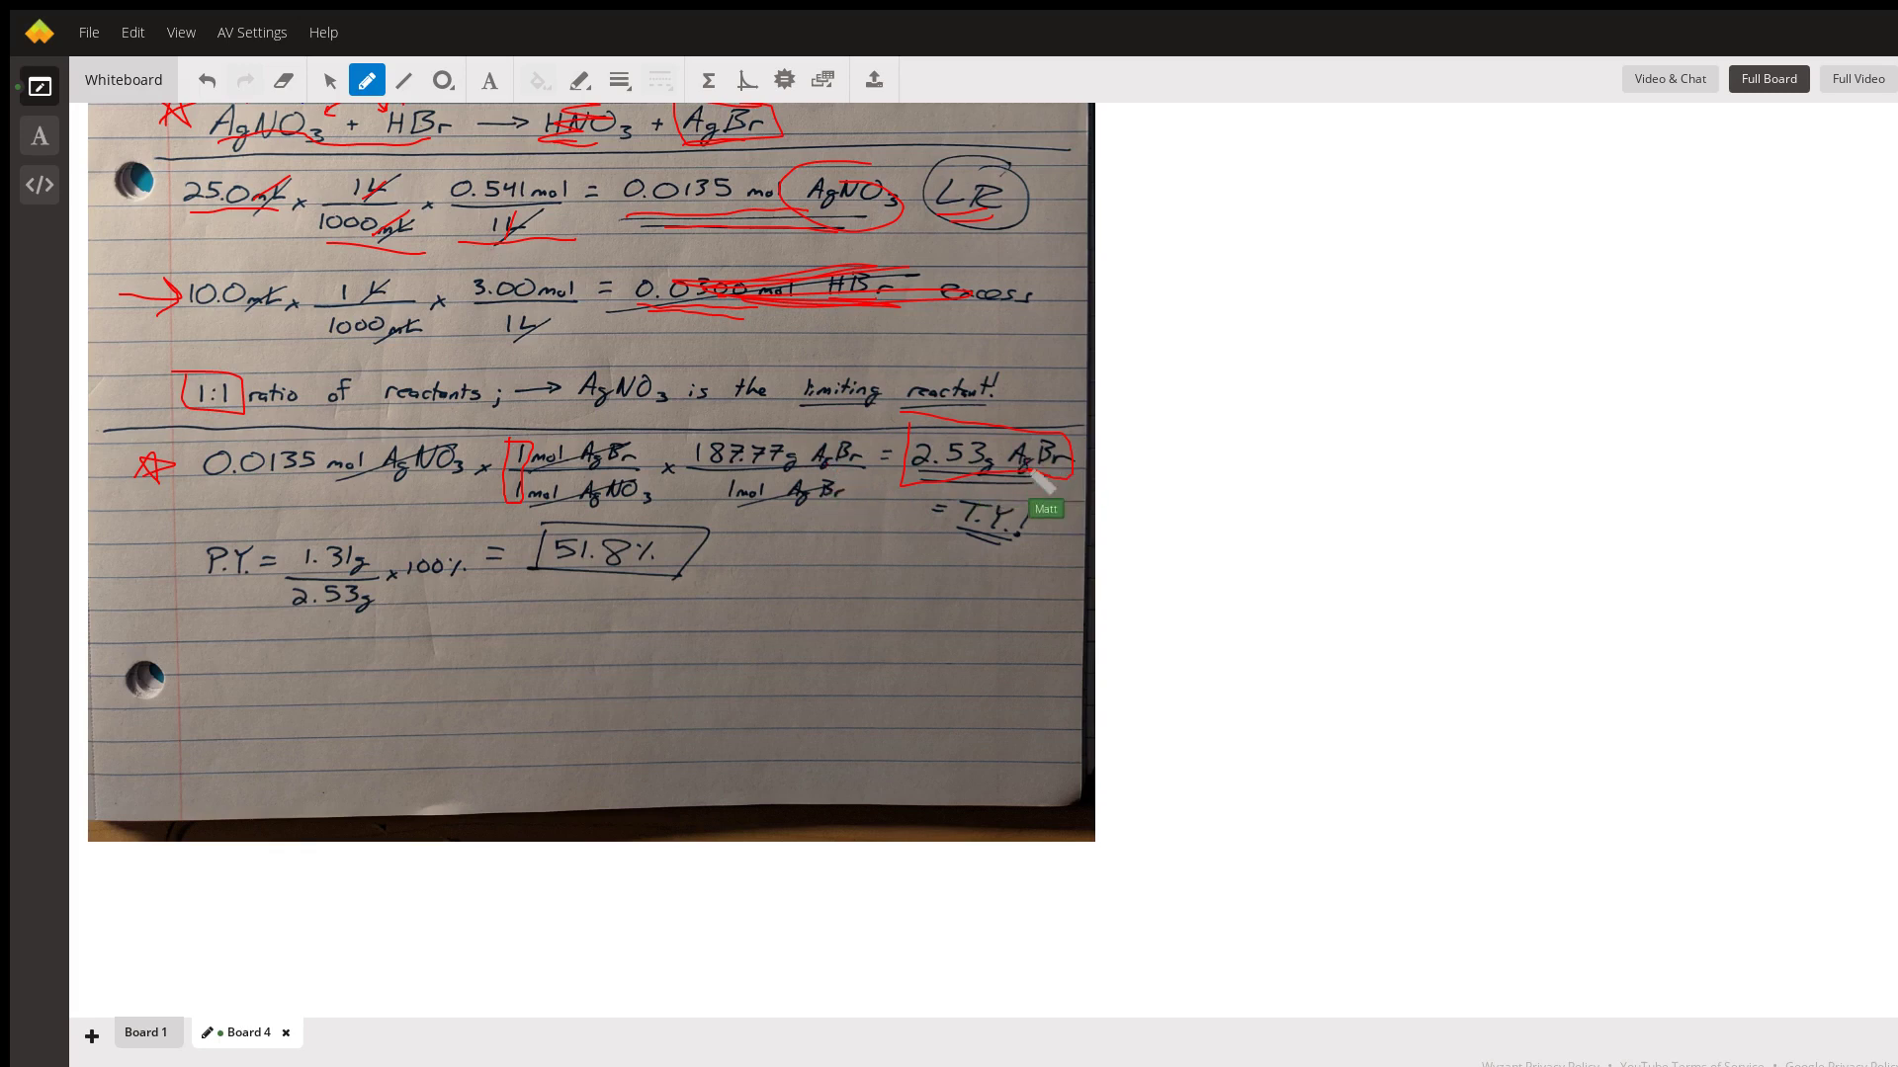
pyautogui.moveTo(966, 534)
pyautogui.mouseDown()
pyautogui.moveTo(998, 540)
pyautogui.moveTo(978, 538)
pyautogui.mouseUp()
pyautogui.scroll(-1, 781, 499)
# Star the P.Y. line, label 1.31 g EY and 2.53 g TY, and box 51.8% in red
pyautogui.moveTo(158, 534)
pyautogui.mouseDown()
pyautogui.moveTo(156, 508)
pyautogui.moveTo(174, 521)
pyautogui.moveTo(144, 524)
pyautogui.mouseUp()
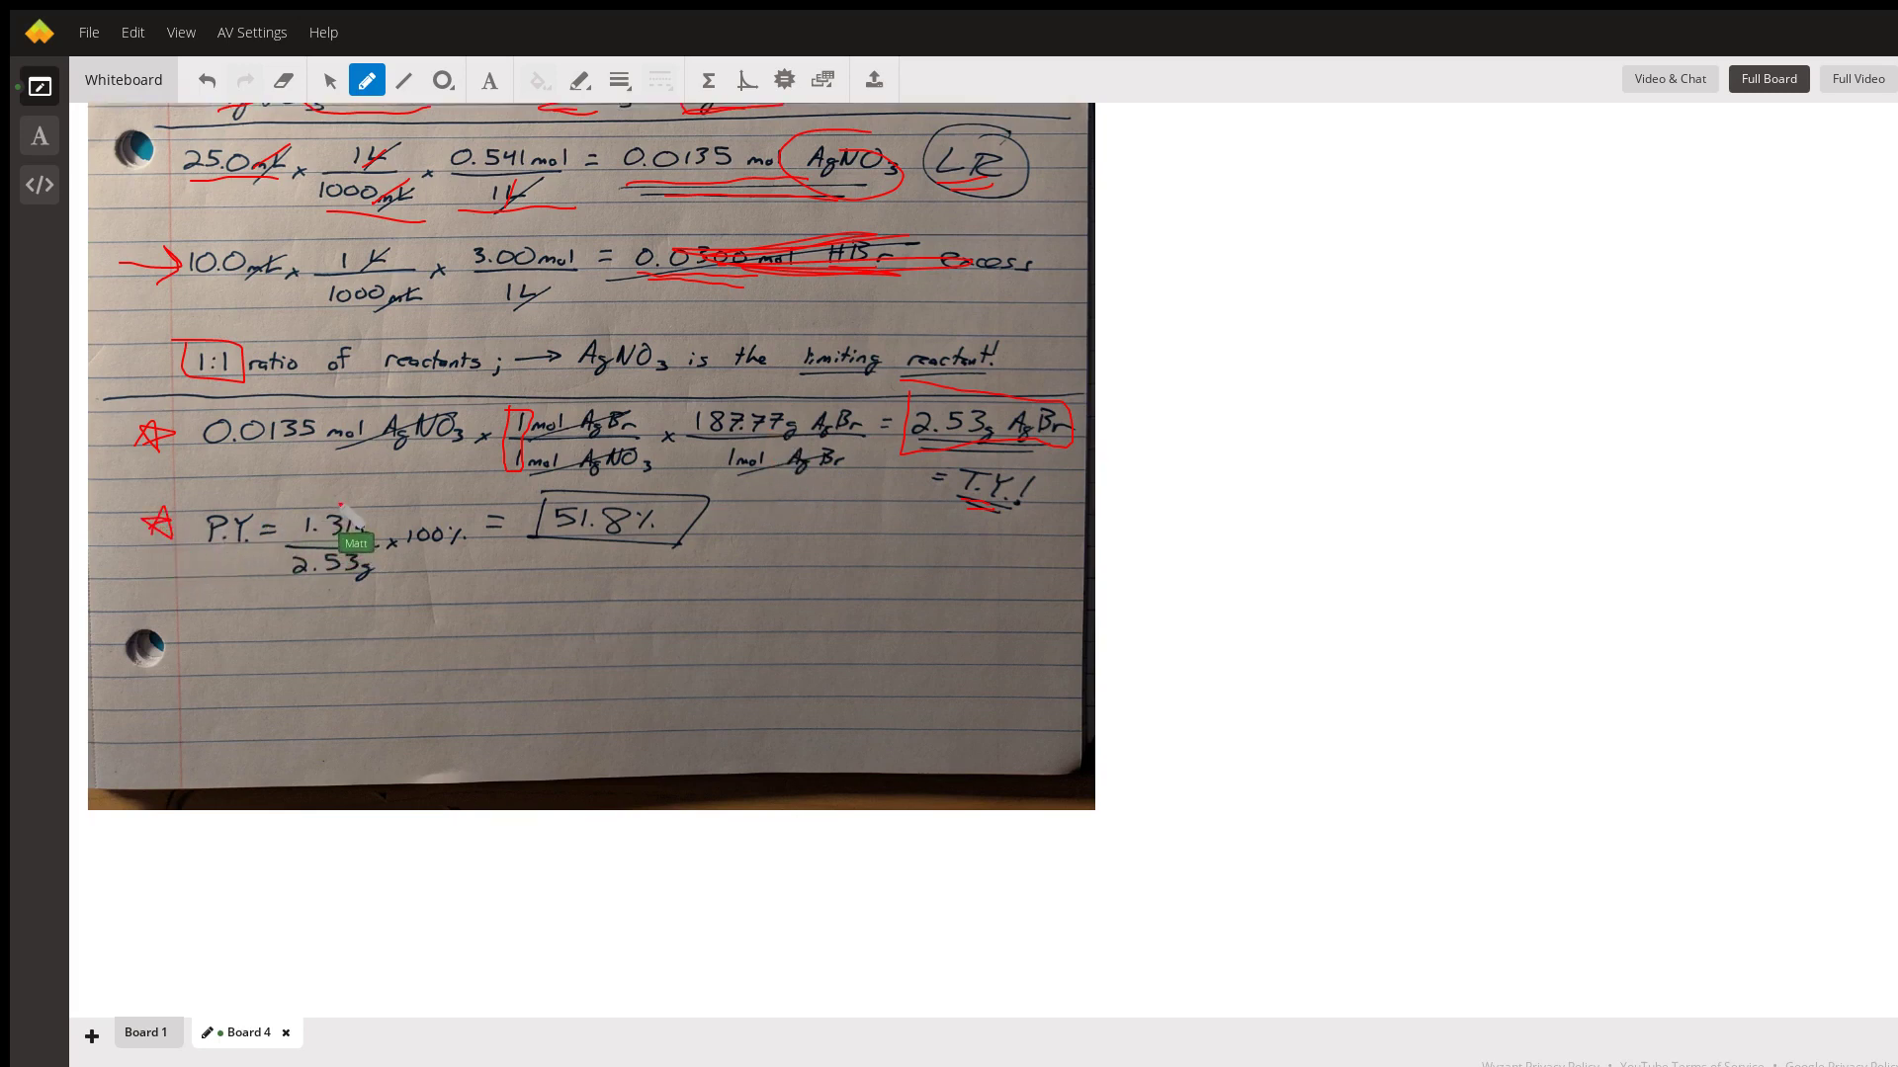
pyautogui.moveTo(316, 494); pyautogui.dragTo(358, 508)
pyautogui.moveTo(309, 587)
pyautogui.mouseDown()
pyautogui.moveTo(351, 591)
pyautogui.moveTo(339, 608)
pyautogui.mouseUp()
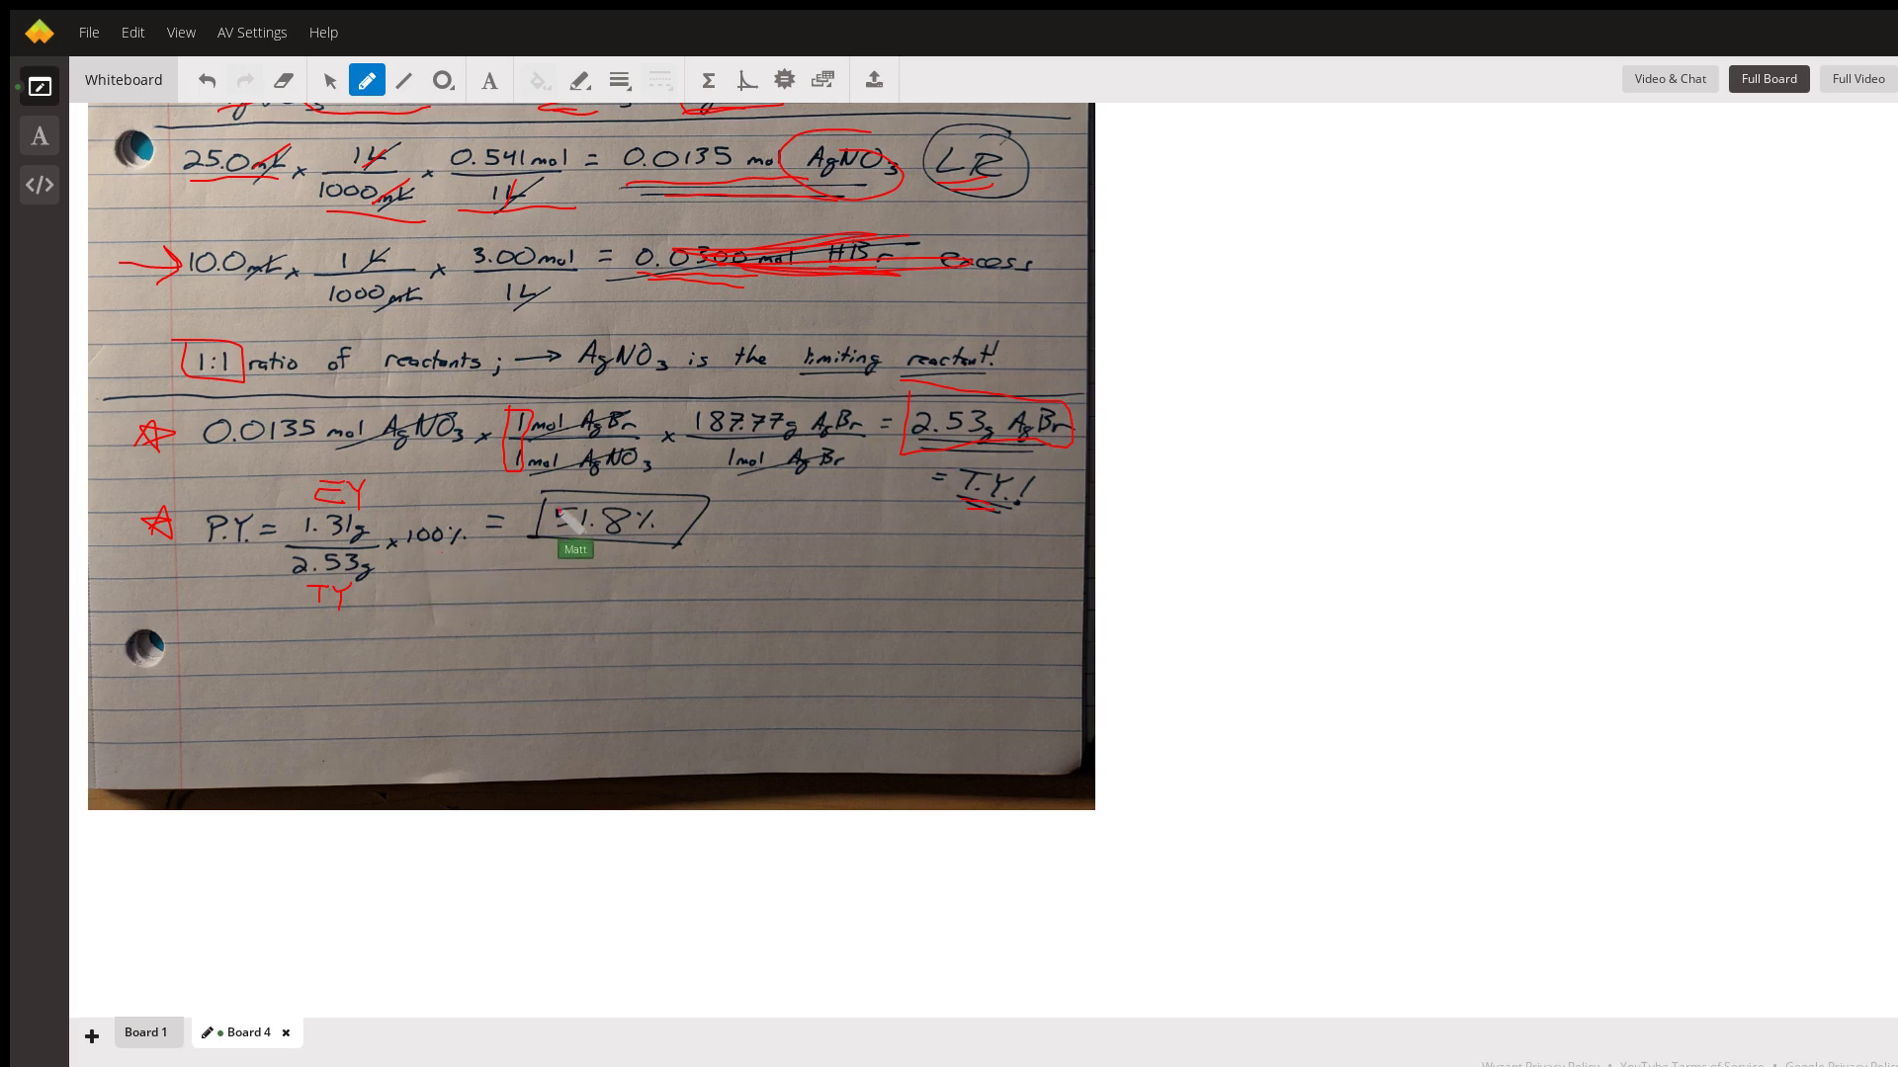
pyautogui.moveTo(599, 536)
pyautogui.mouseDown()
pyautogui.moveTo(667, 524)
pyautogui.moveTo(593, 496)
pyautogui.moveTo(542, 538)
pyautogui.mouseUp()
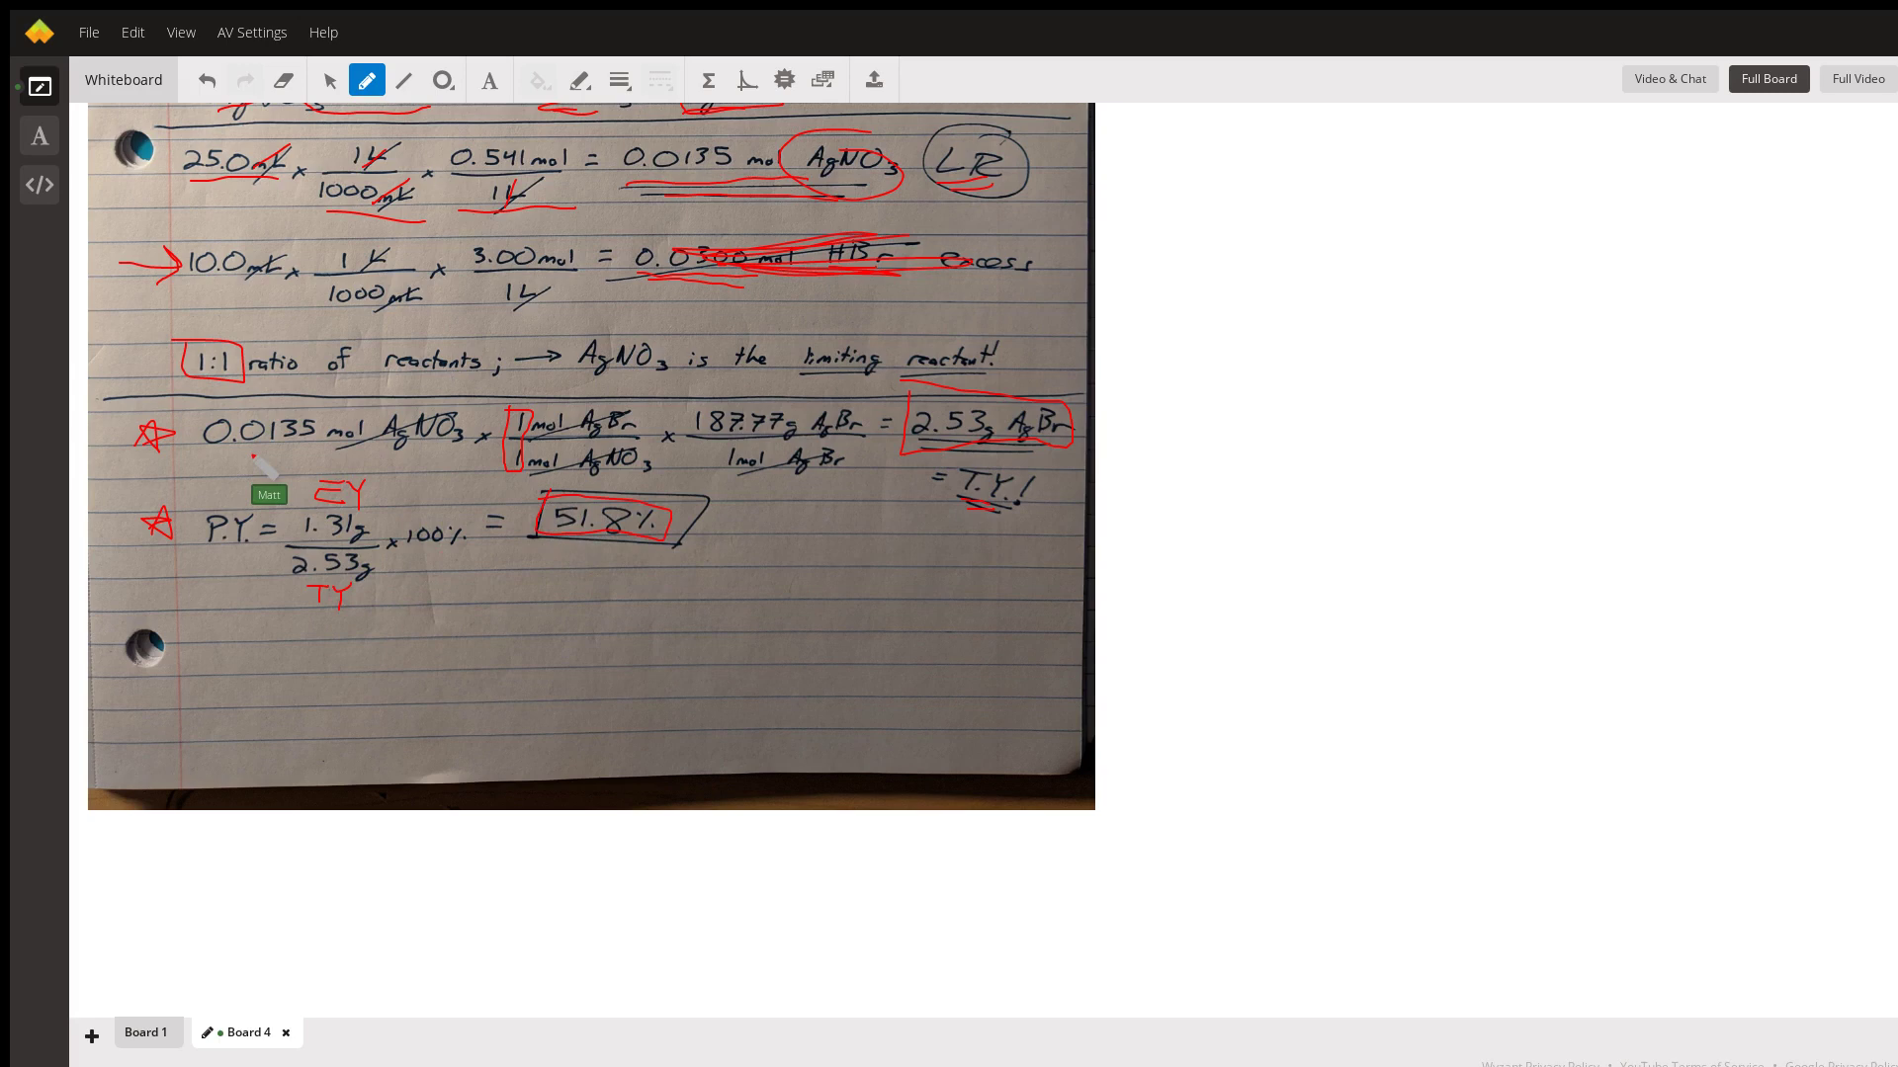